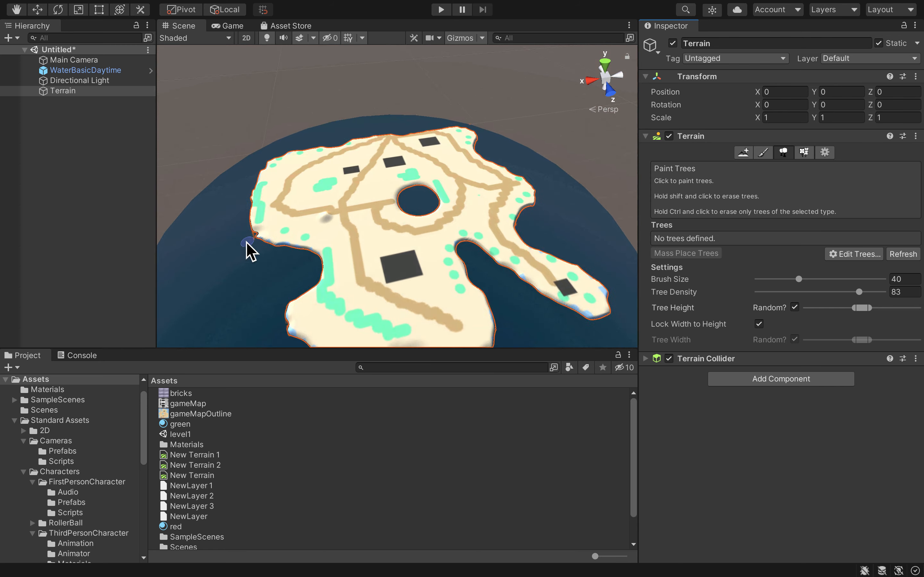
scroll(246, 250, "down", 4)
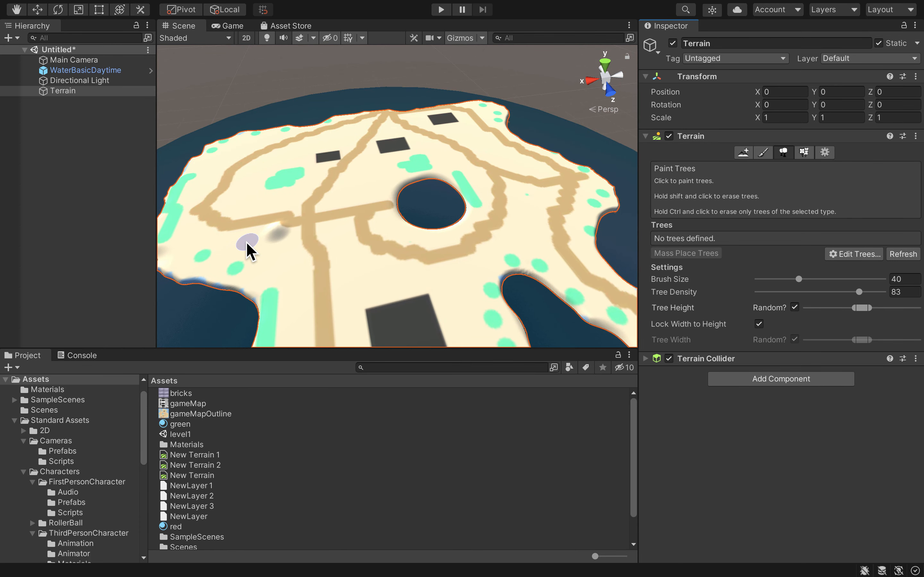
scroll(246, 251, "down", 4)
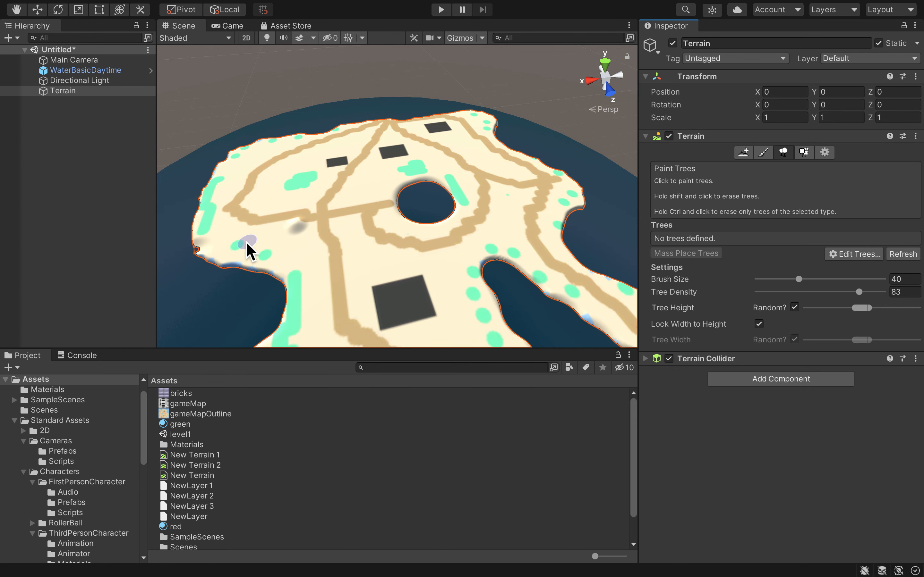
scroll(247, 244, "up", 2)
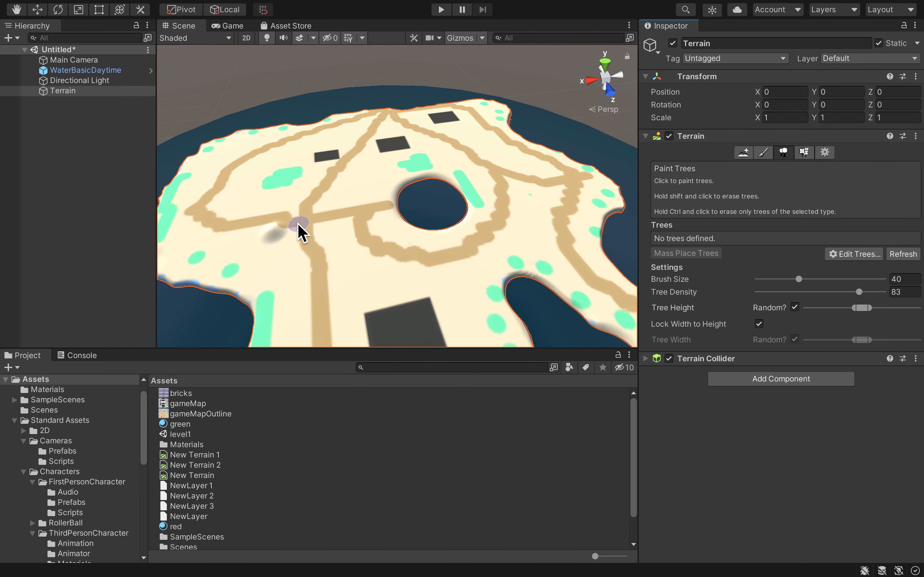
scroll(301, 231, "down", 3)
Select the Terrain and set its paint tool to Raise or Lower Terrain with a brush size of 126.
left_click(110, 90)
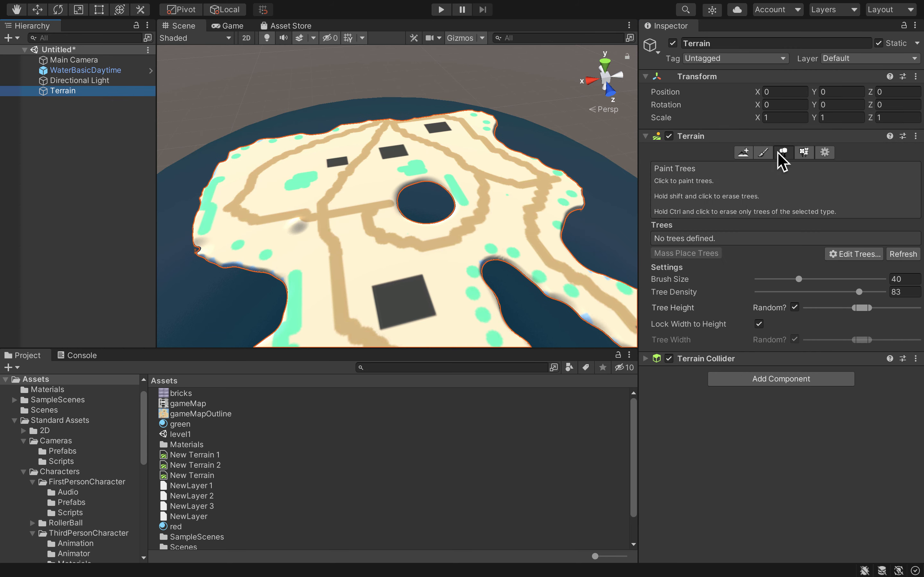
left_click(743, 153)
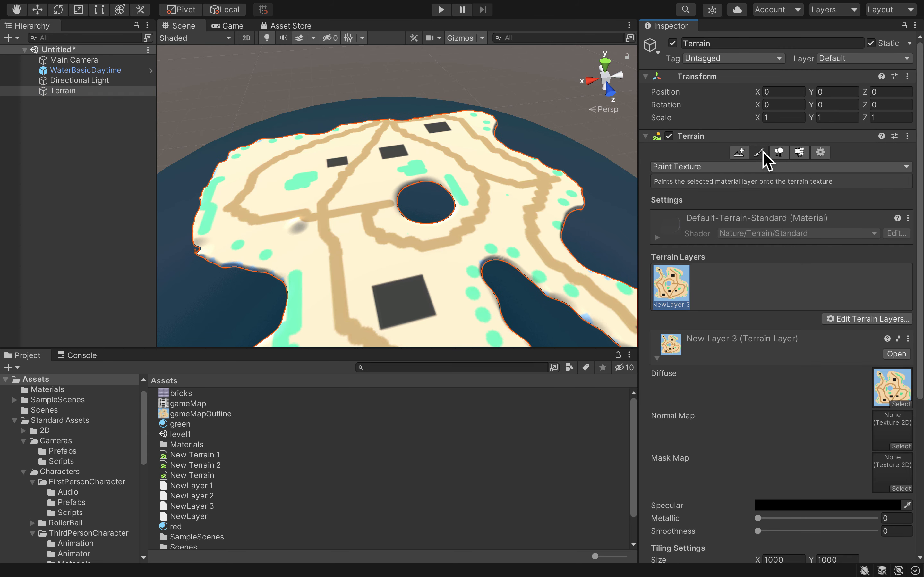
left_click(707, 167)
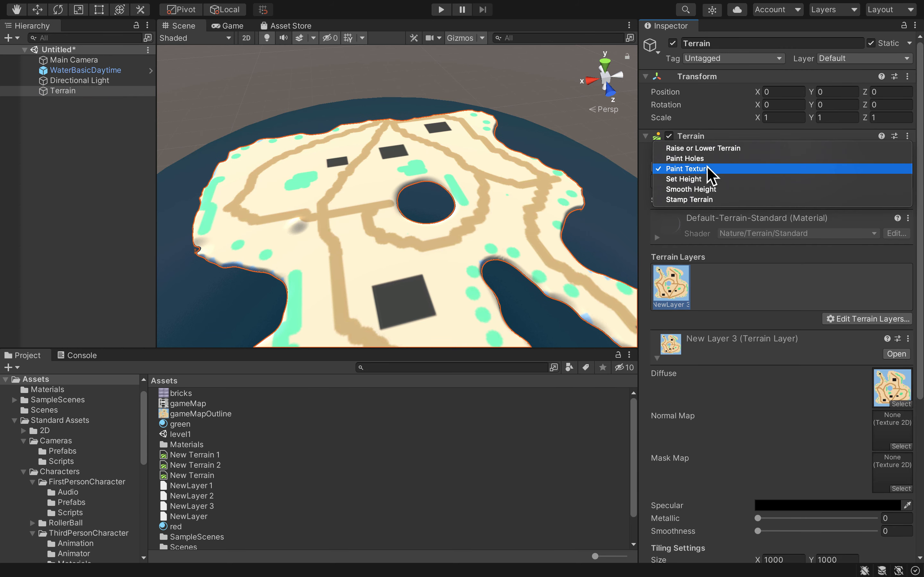
left_click(712, 149)
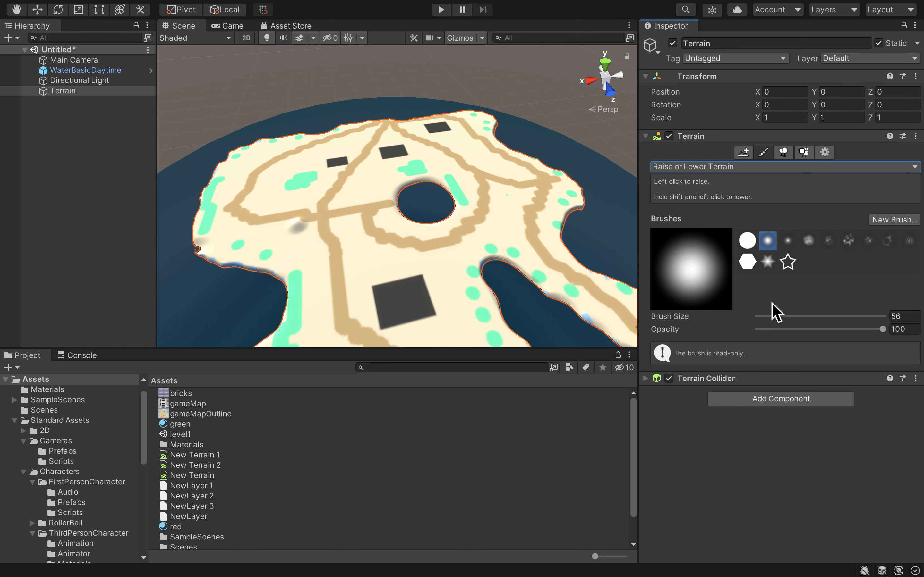
left_click(776, 317)
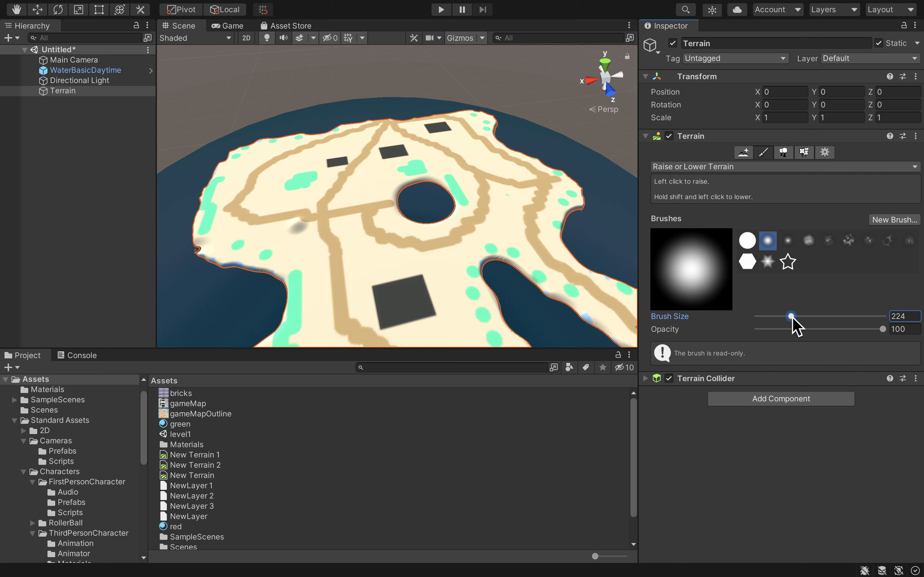
left_click_drag(789, 319, 785, 319)
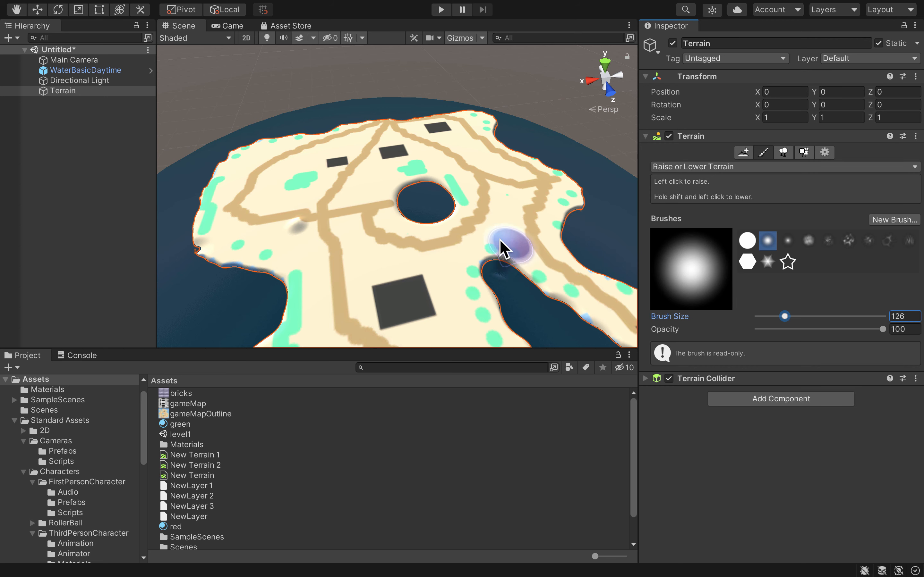
Raise a tall peak west of the island's central hole and a pair of peaks on its east side.
left_click_drag(289, 193, 299, 196)
scroll(351, 180, "down", 3)
scroll(351, 174, "down", 1)
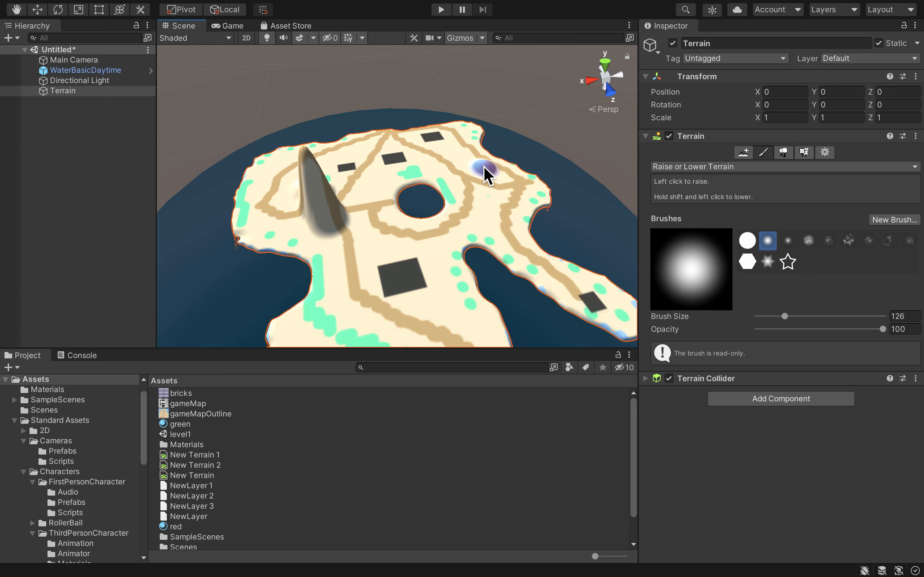
left_click_drag(484, 171, 515, 222)
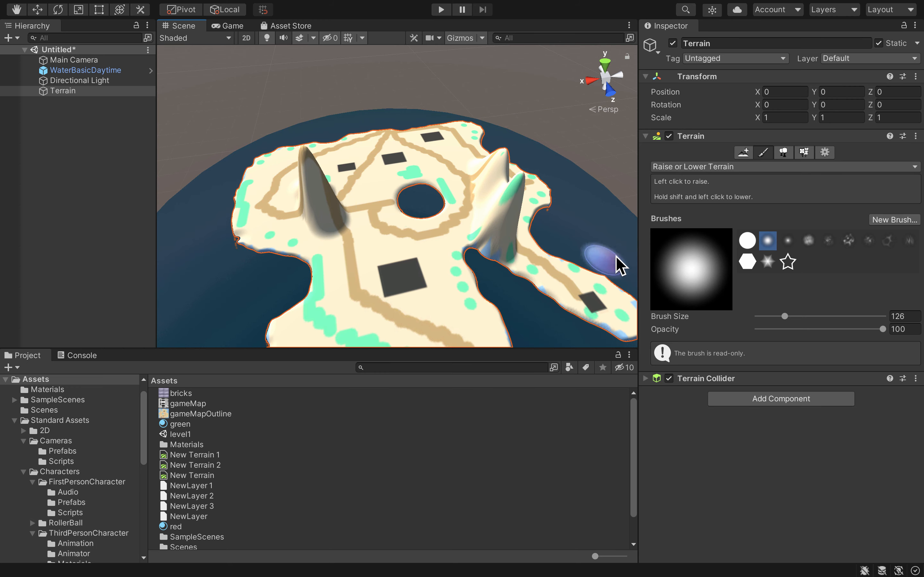
scroll(416, 234, "down", 3)
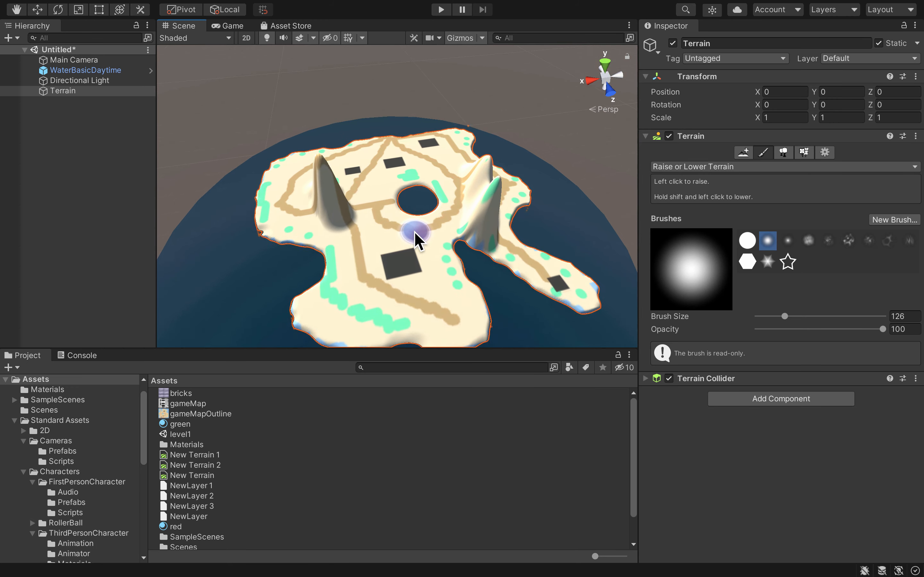
scroll(414, 231, "up", 3)
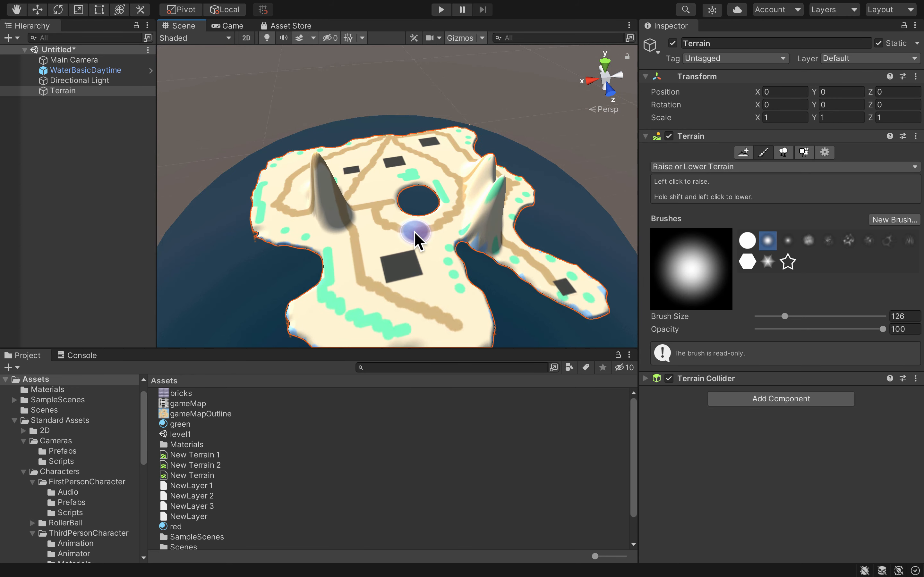
scroll(414, 231, "up", 2)
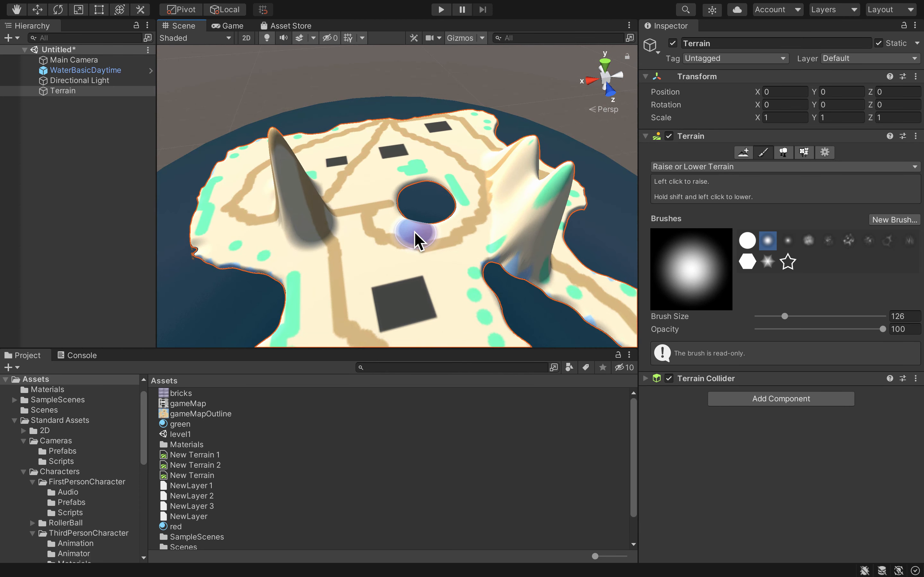
scroll(416, 237, "down", 1)
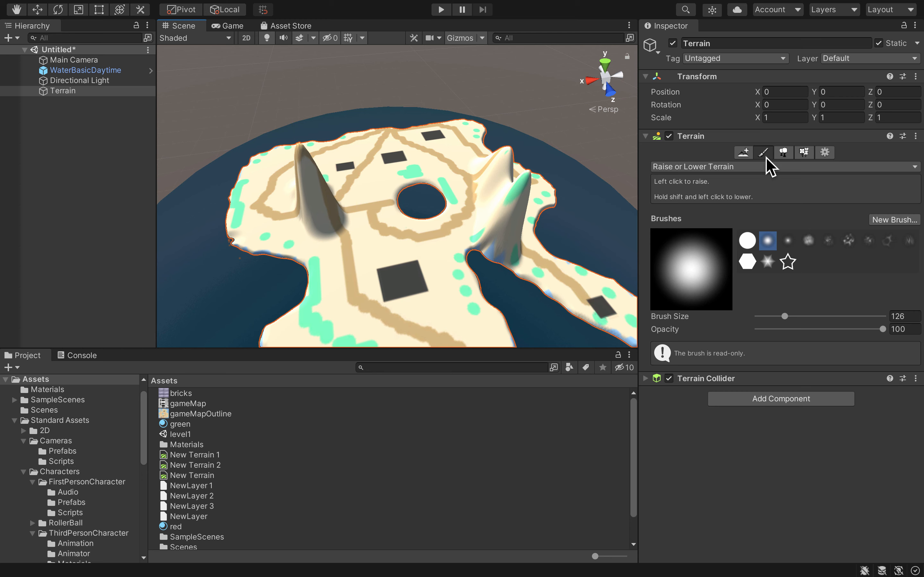
Switch the terrain tool to Paint Texture and create a new terrain layer from the GrassRockyAlbedo texture.
left_click(757, 167)
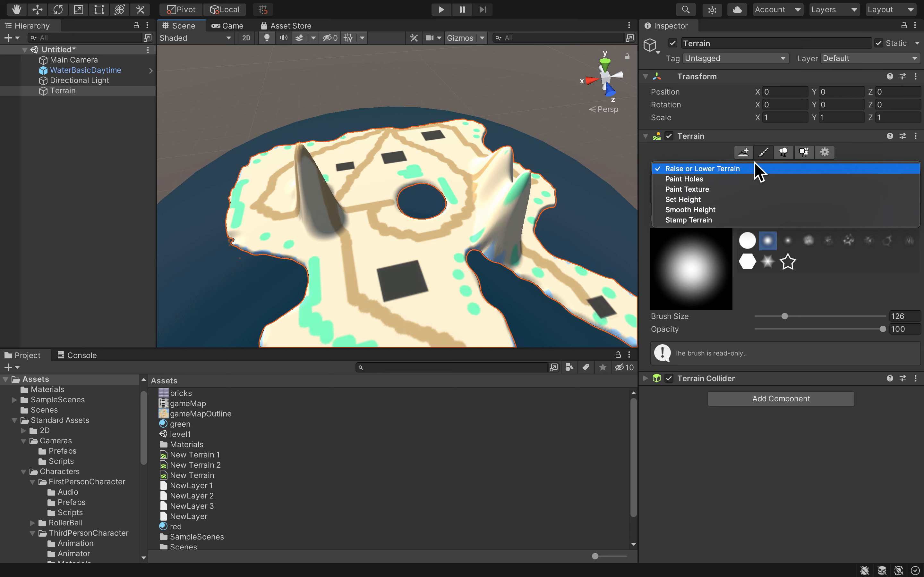
left_click(738, 196)
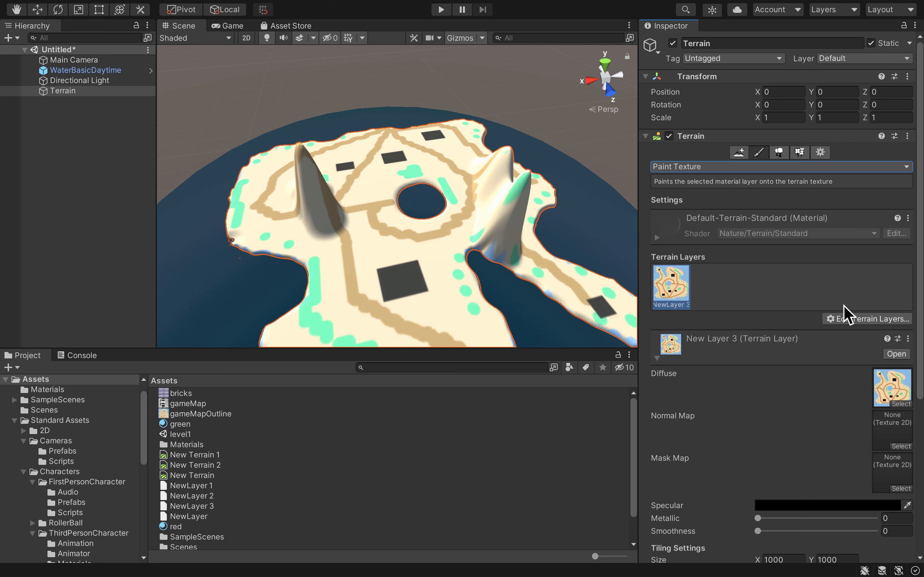
left_click(847, 320)
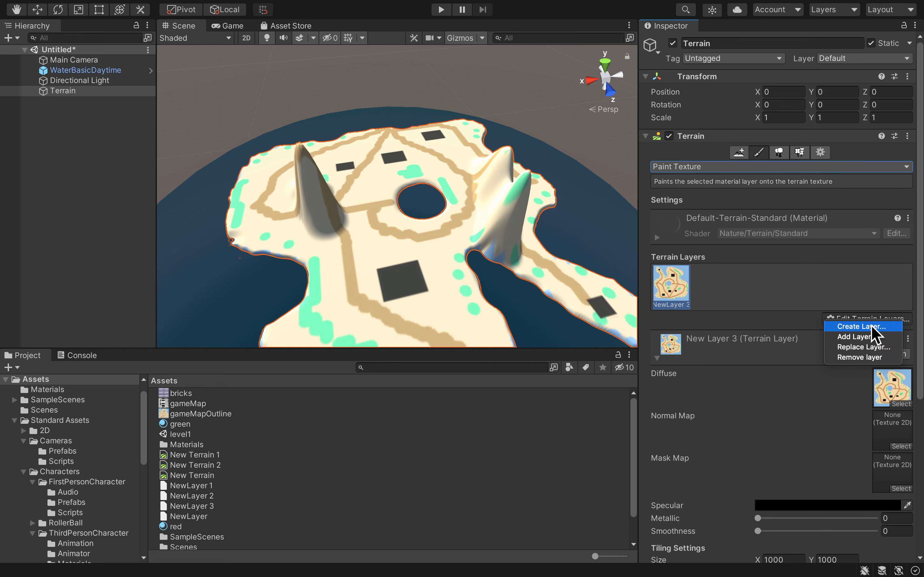
left_click(861, 326)
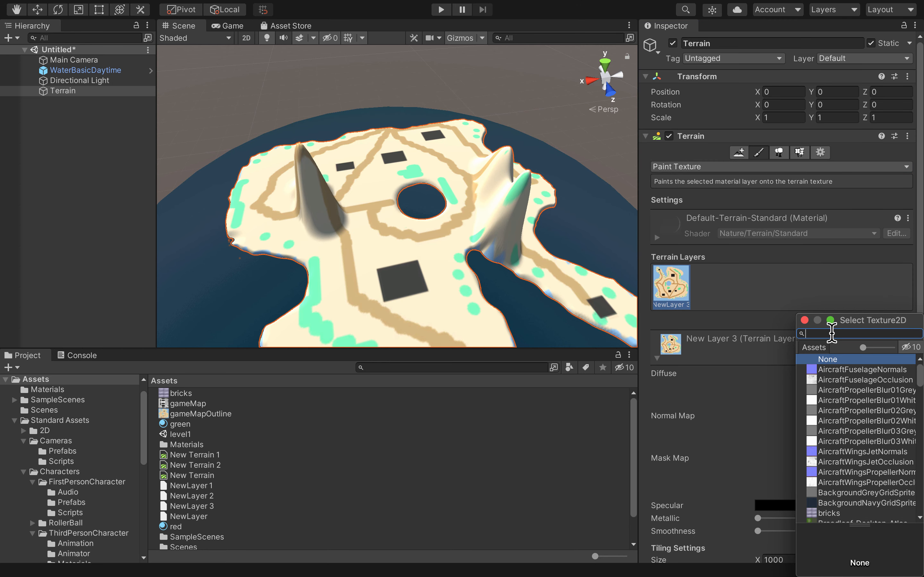
type("rock")
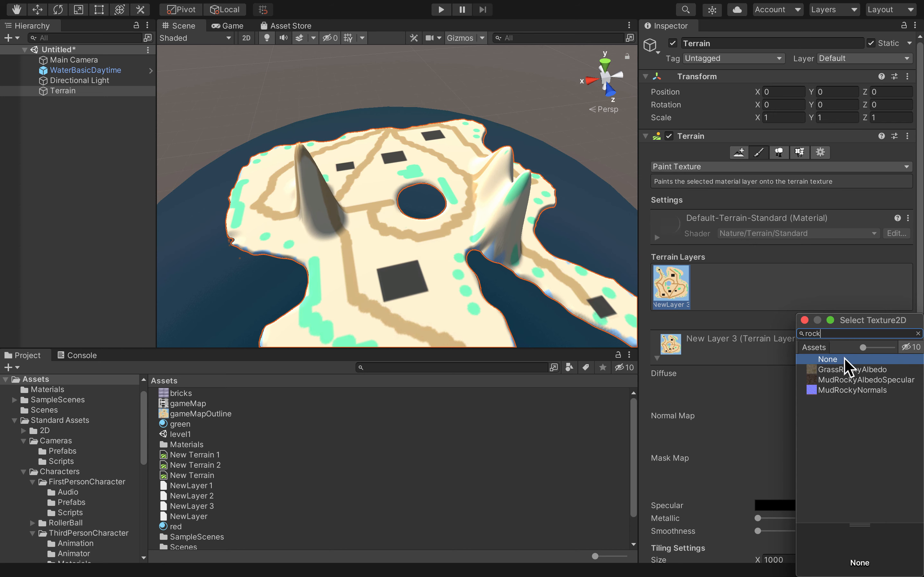
double_click(835, 369)
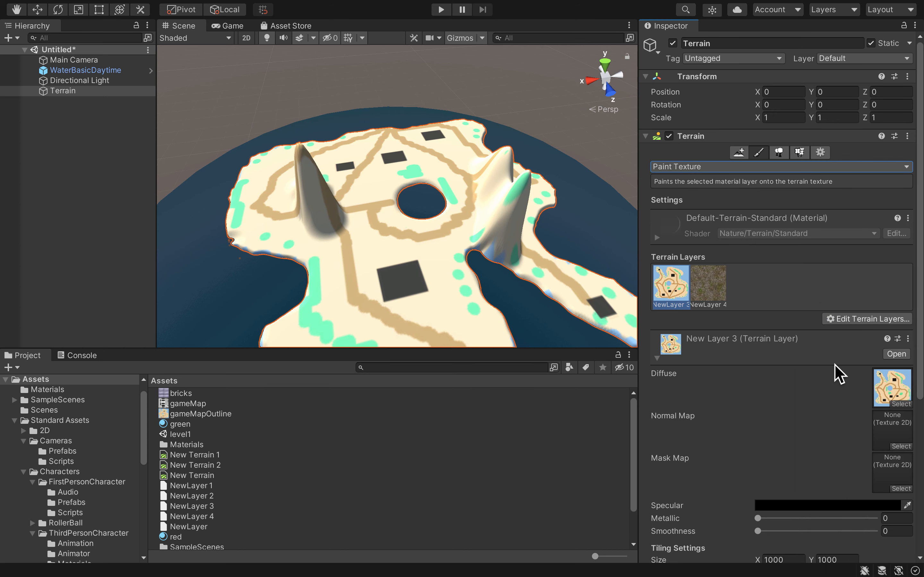
Paint the single tall peak west of the central hole with the new rocky terrain layer.
left_click(709, 287)
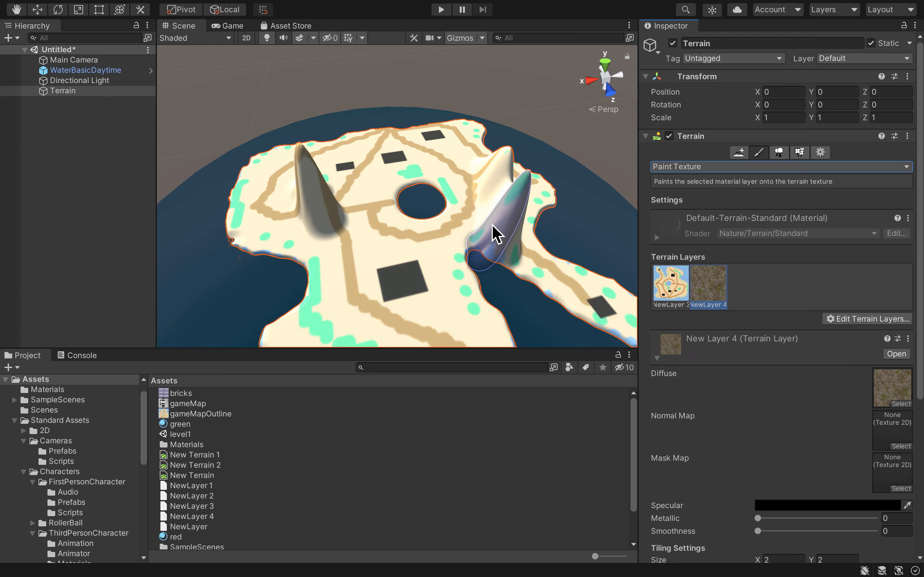
mouse_move(332, 221)
left_mouse_down()
mouse_move(320, 217)
mouse_move(330, 209)
mouse_move(336, 218)
left_mouse_up()
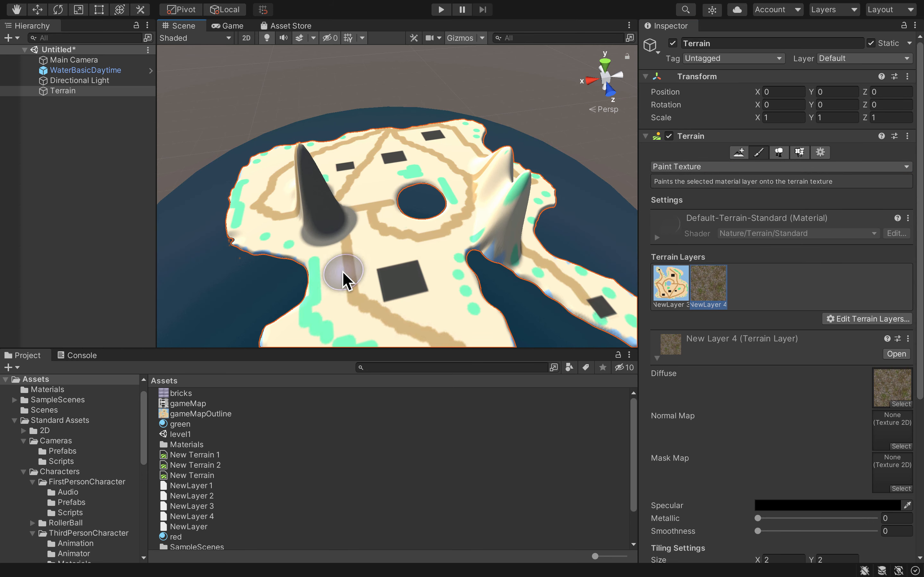
scroll(287, 242, "up", 1)
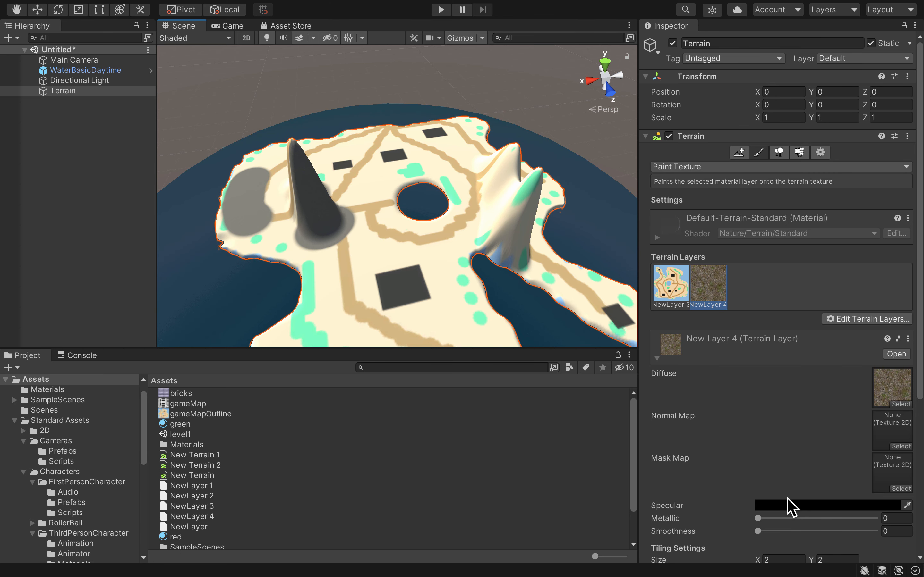
scroll(788, 506, "down", 3)
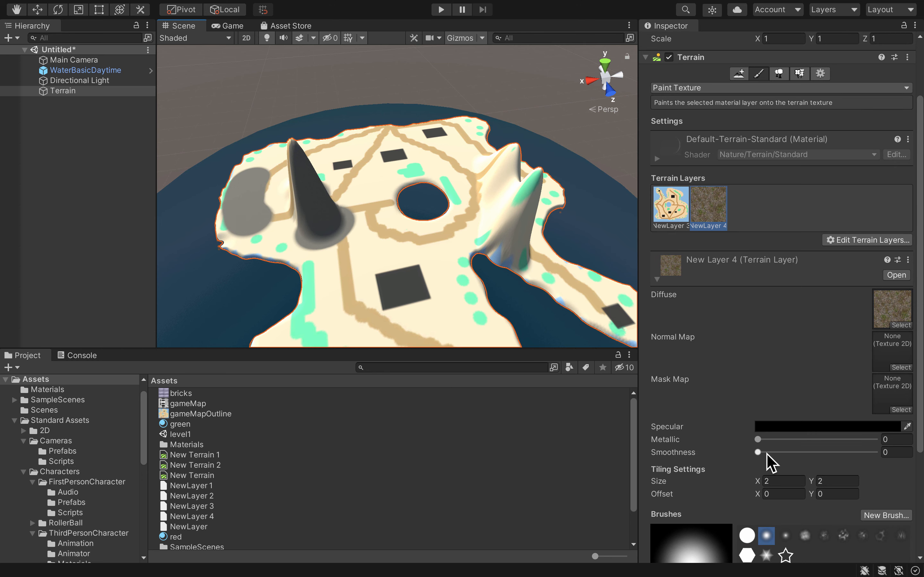
scroll(749, 438, "down", 1)
scroll(749, 438, "up", 4)
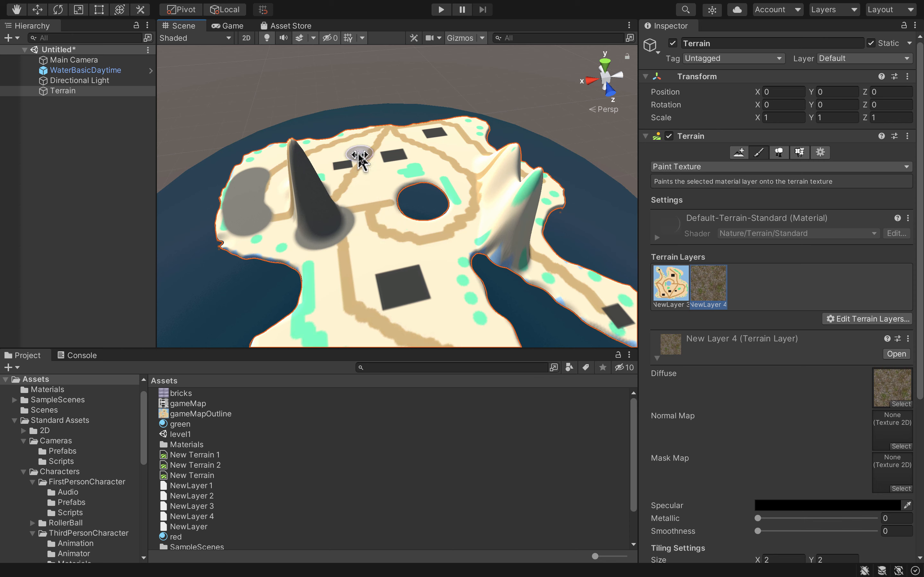
Try painting the rocky layer on the far shore, and undo the two patches on the flat ground.
left_click_drag(368, 139, 348, 138)
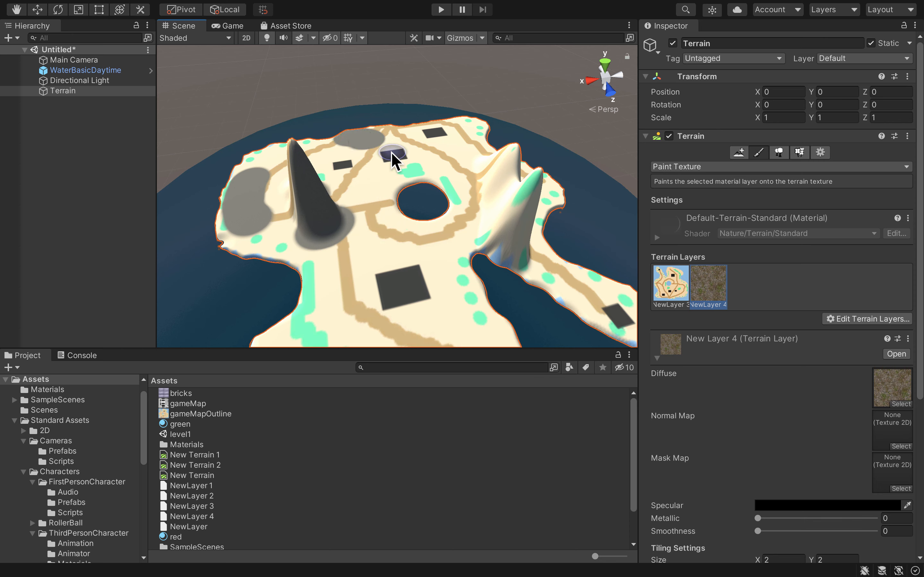
key("ctrl+z")
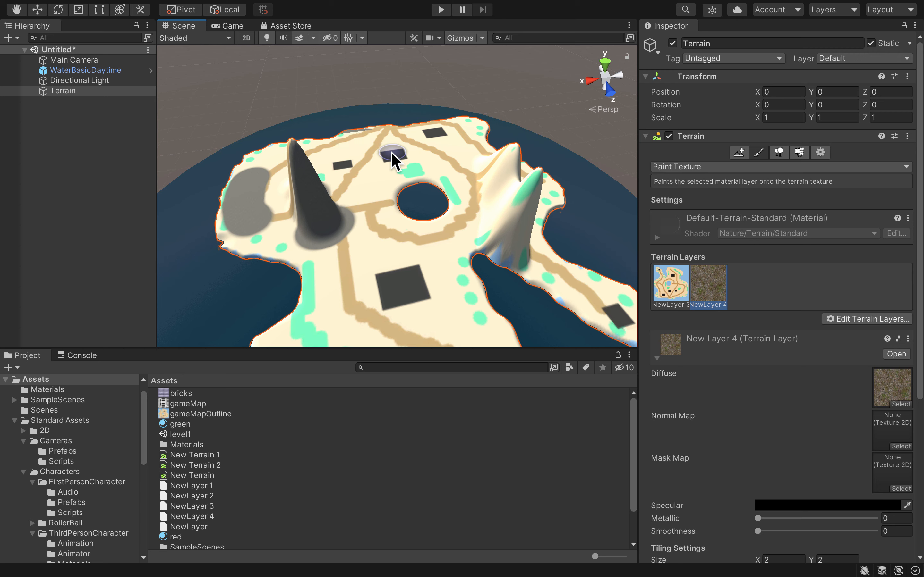
key("ctrl+z")
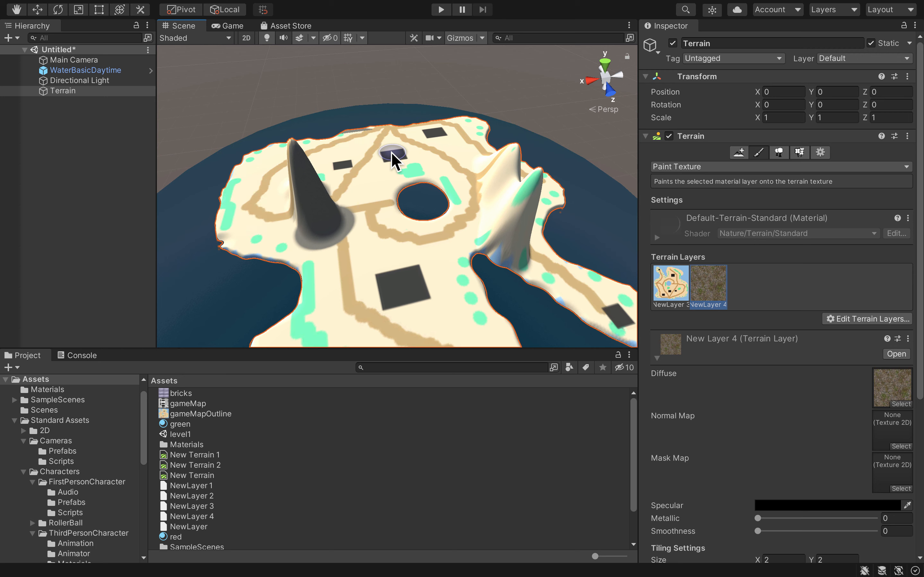
Collapse the New Layer 4 settings and set the texture brush size to 71.
scroll(369, 213, "down", 3)
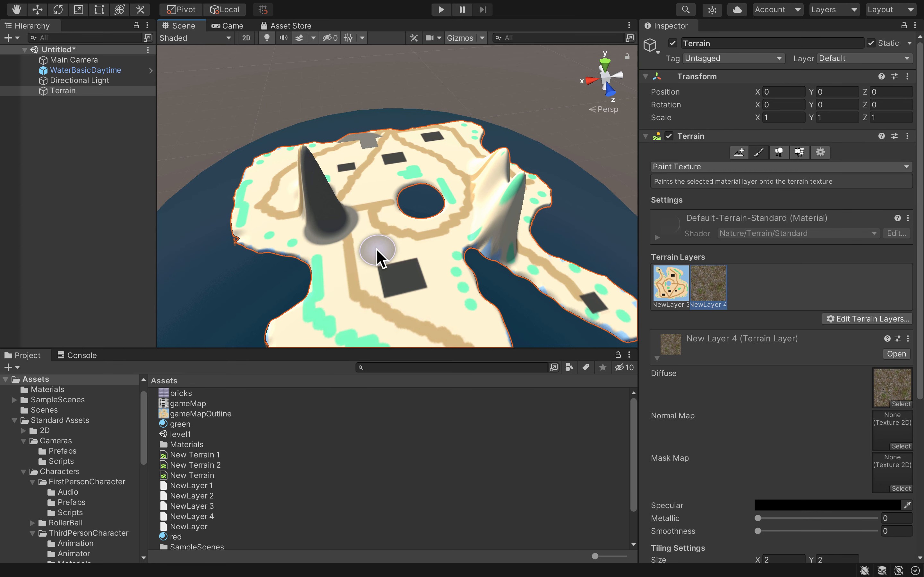
scroll(374, 259, "up", 5)
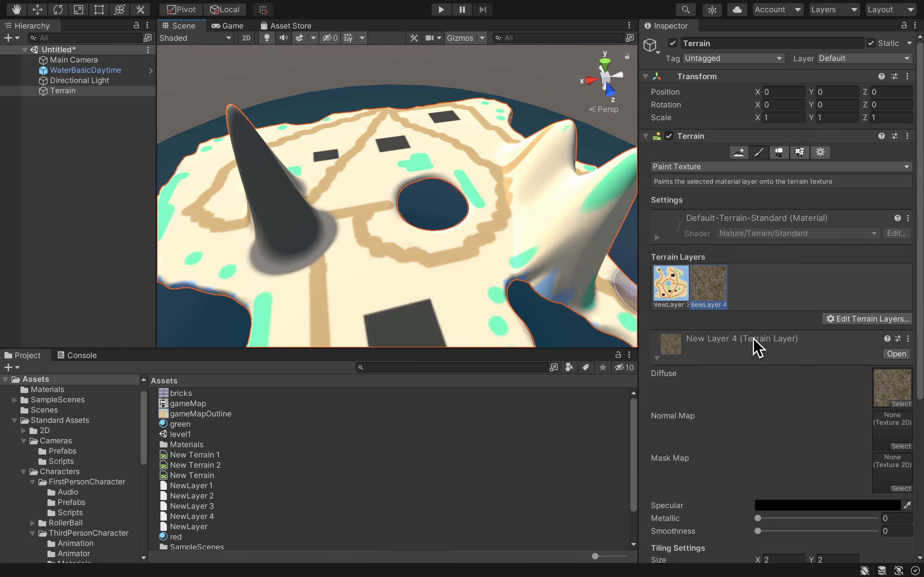
scroll(755, 347, "down", 3)
scroll(754, 346, "up", 3)
scroll(754, 339, "down", 2)
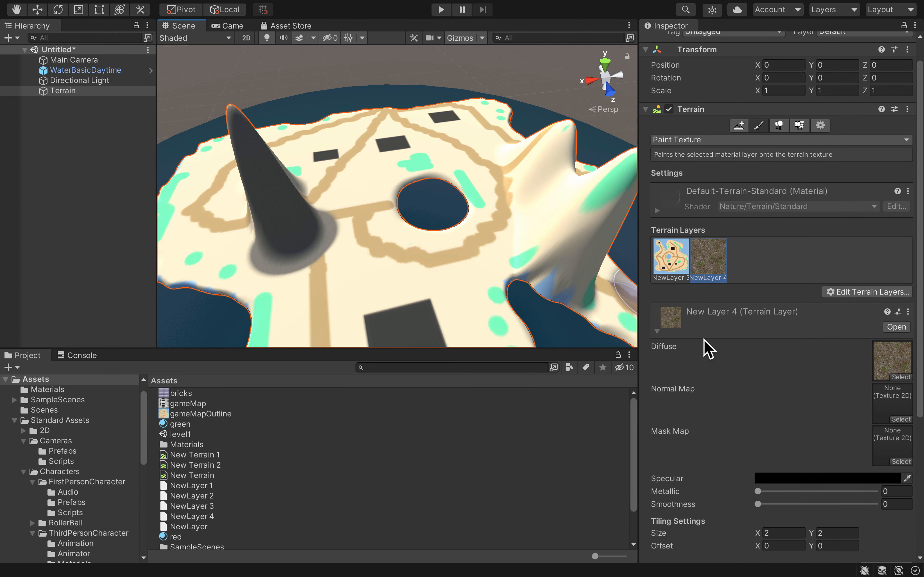
left_click(657, 331)
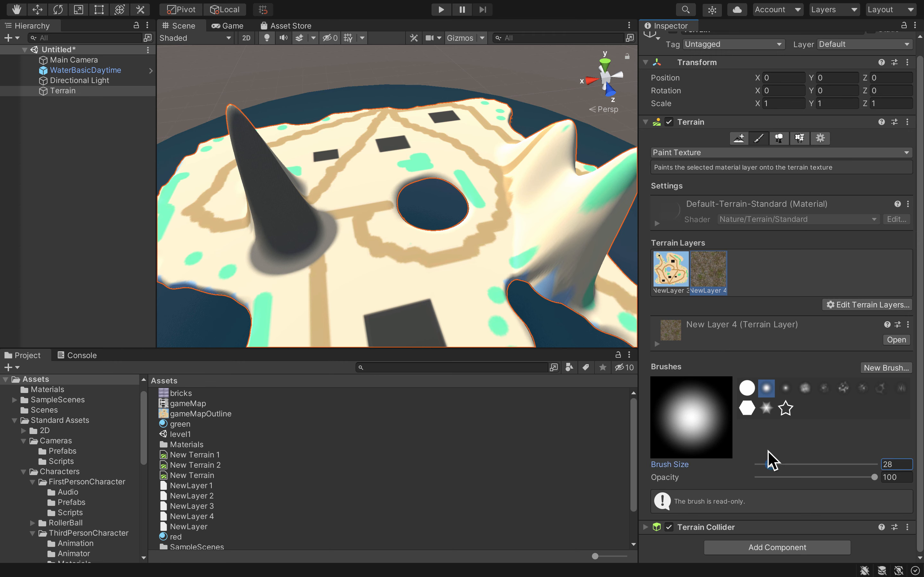
left_click_drag(787, 464, 792, 465)
scroll(512, 229, "down", 1)
scroll(514, 230, "down", 5)
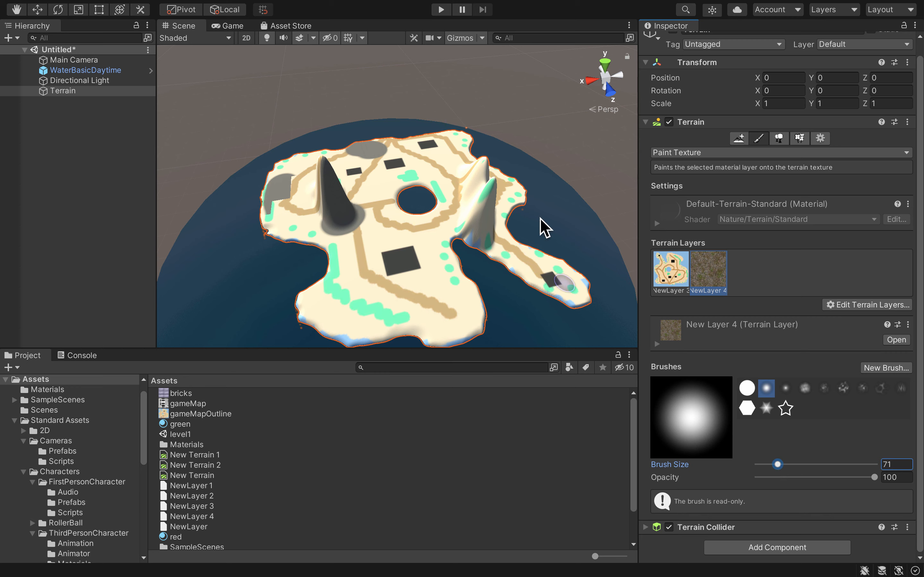
scroll(544, 227, "up", 6)
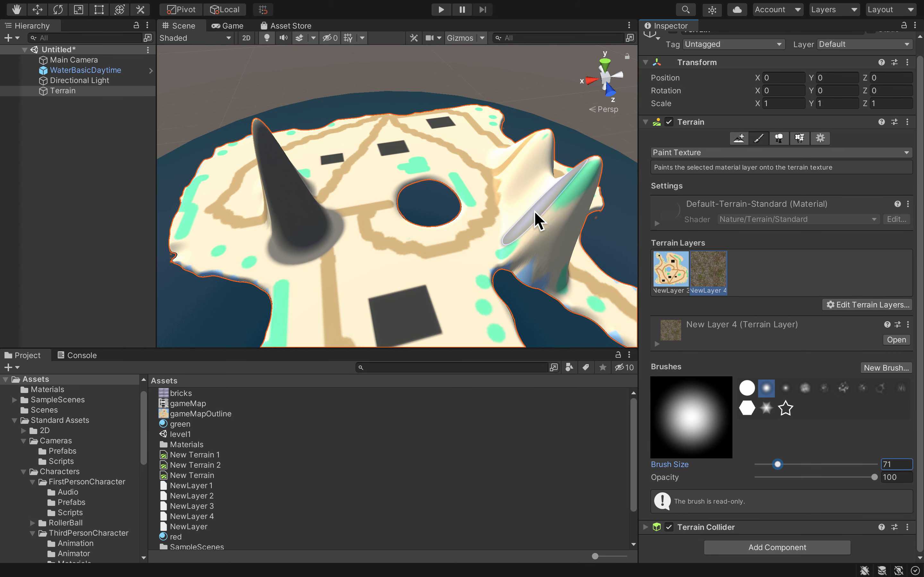
Paint the twin-peaked mountain east of the central hole with the rocky layer at brush size 71.
mouse_move(540, 212)
left_mouse_down("alt")
mouse_move(431, 205)
mouse_move(357, 185)
mouse_move(355, 174)
mouse_move(423, 227)
left_mouse_up("alt")
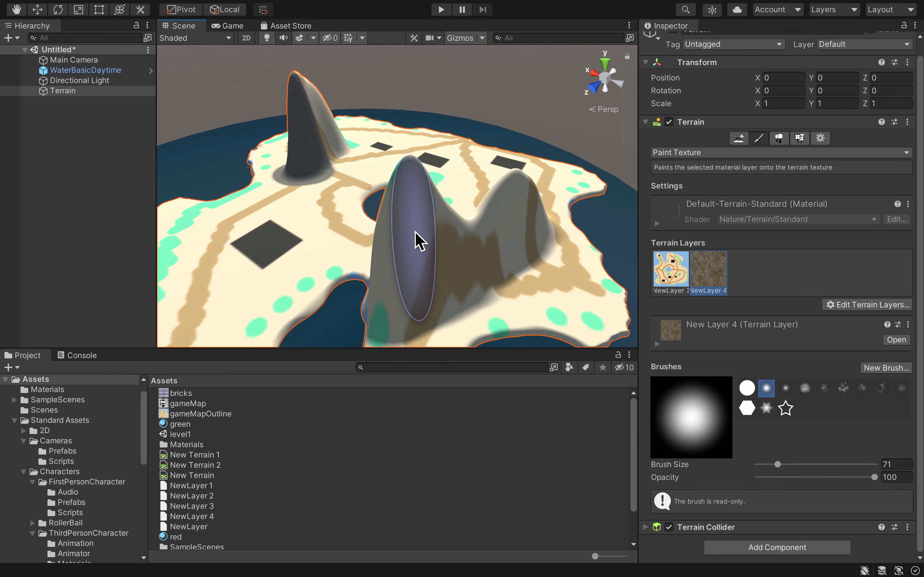
mouse_move(423, 263)
left_mouse_down()
mouse_move(418, 270)
mouse_move(467, 265)
mouse_move(538, 228)
mouse_move(462, 272)
mouse_move(387, 286)
mouse_move(501, 262)
mouse_move(611, 256)
mouse_move(610, 266)
mouse_move(573, 198)
mouse_move(526, 192)
mouse_move(525, 158)
mouse_move(505, 149)
mouse_move(531, 136)
mouse_move(582, 153)
left_mouse_up()
key("alt")
scroll(584, 161, "down", 2)
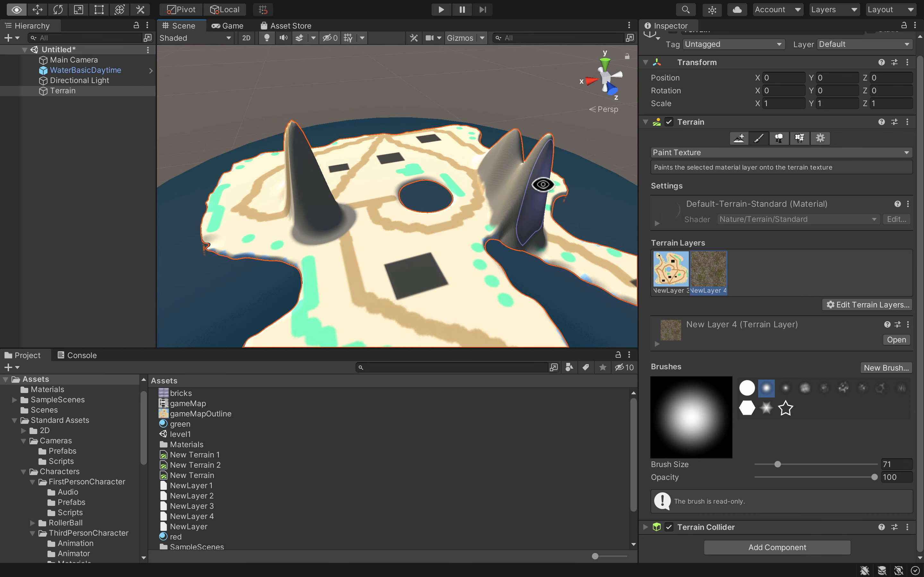
Cover the remaining unpainted sides of the single tall peak with the rocky layer and touch up the twin-peaked mountain's edge.
mouse_move(542, 185)
left_mouse_down("alt")
mouse_move(490, 217)
mouse_move(437, 221)
left_mouse_up("alt")
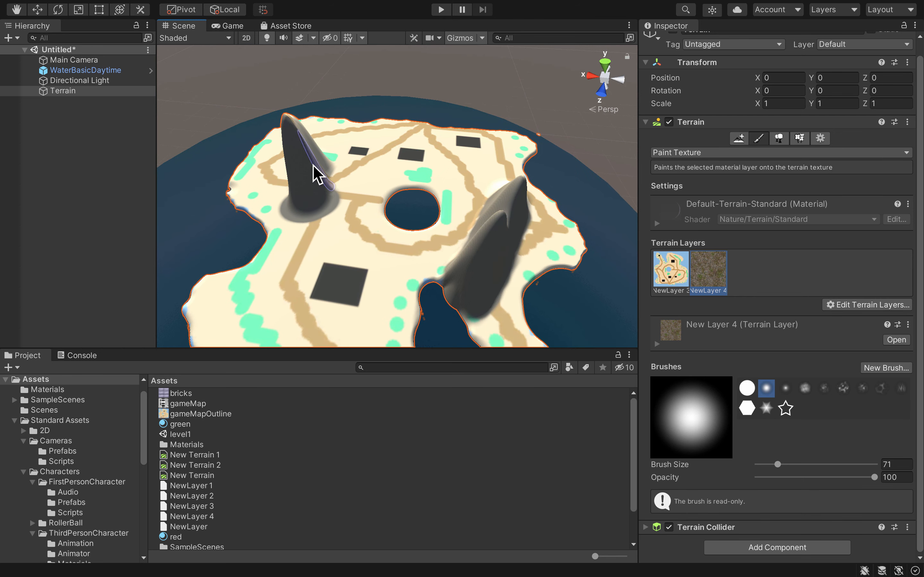
left_click_drag(336, 176, 522, 173, "alt")
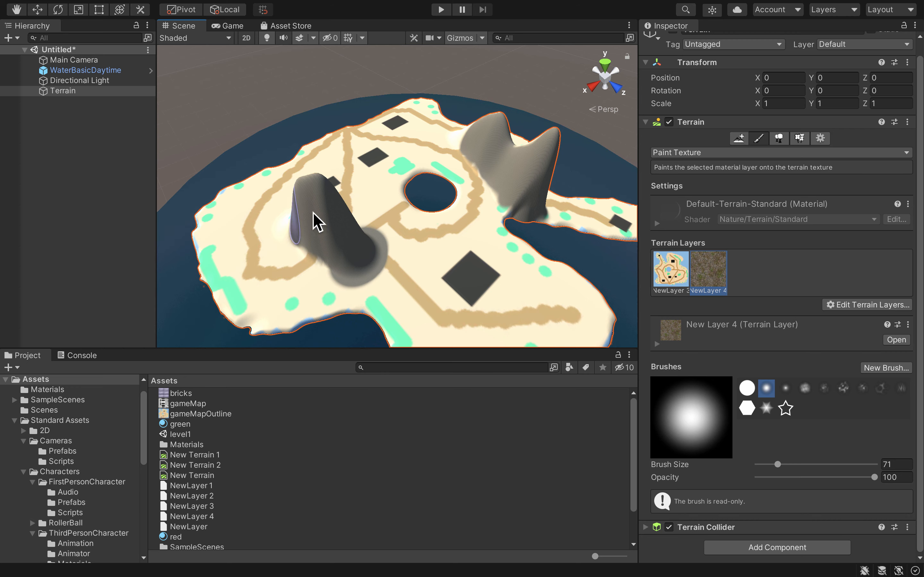
mouse_move(348, 229)
left_mouse_down("alt")
mouse_move(229, 202)
mouse_move(213, 221)
mouse_move(365, 198)
mouse_move(496, 215)
left_mouse_up("alt")
mouse_move(363, 241)
left_mouse_down("alt")
mouse_move(304, 211)
mouse_move(274, 151)
left_mouse_up("alt")
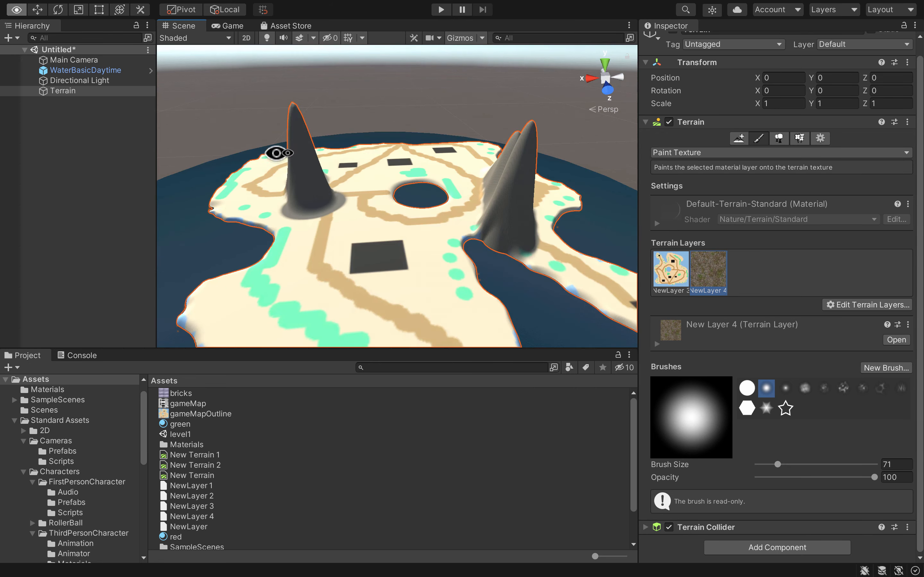
left_click_drag(516, 146, 512, 180, "alt")
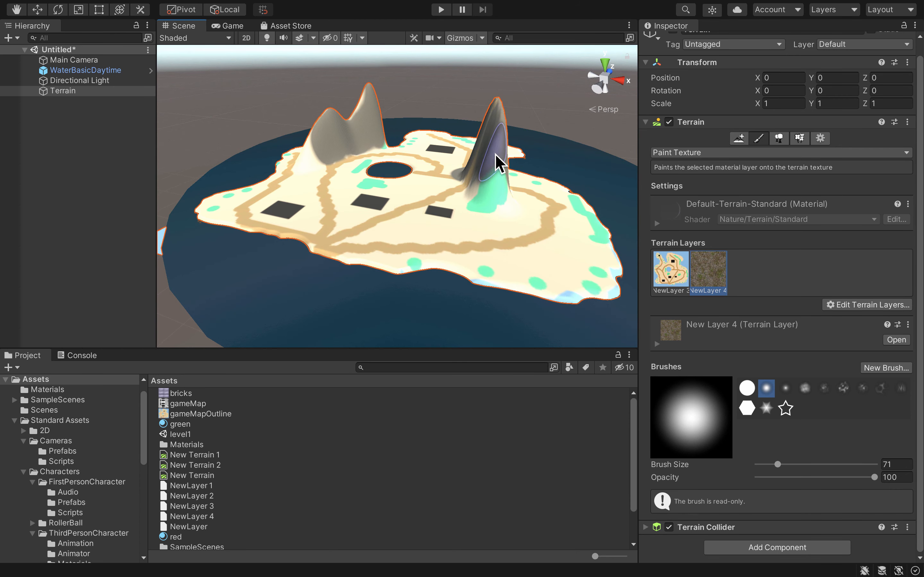
mouse_move(486, 171)
left_mouse_down()
mouse_move(480, 163)
mouse_move(501, 180)
mouse_move(493, 141)
left_mouse_up()
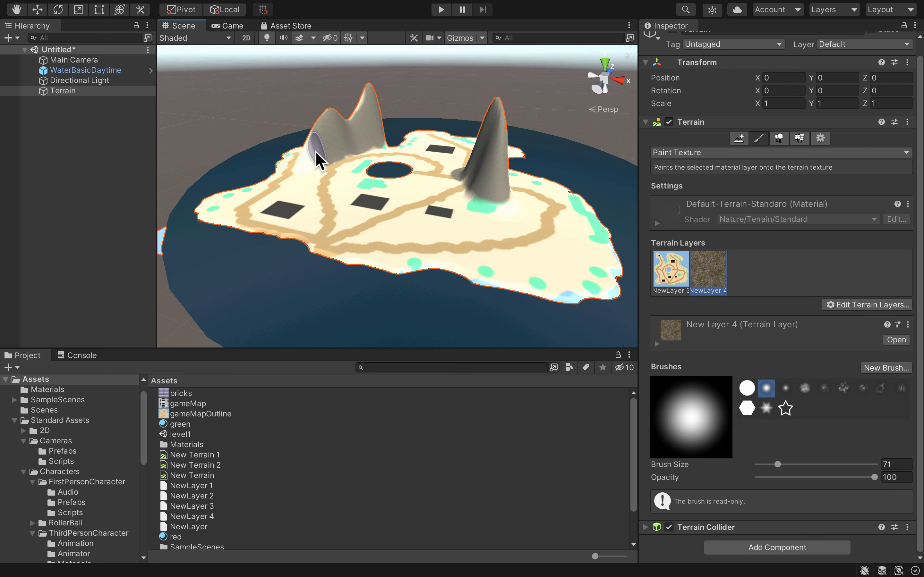
left_click_drag(311, 154, 314, 148, "alt")
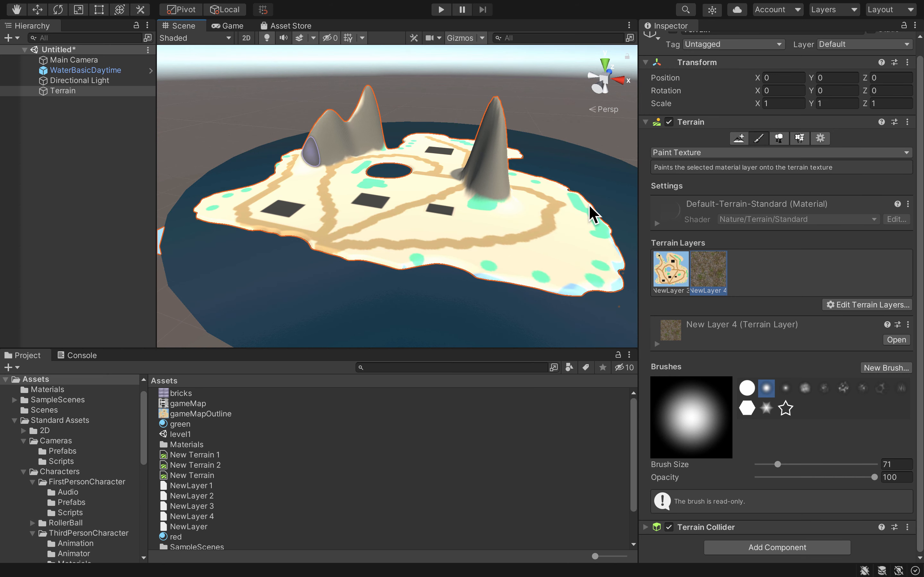
Add the Palm_Desktop prefab as a paintable terrain tree and place one dense patch of palms on the sand beyond the brown path.
left_click(780, 139)
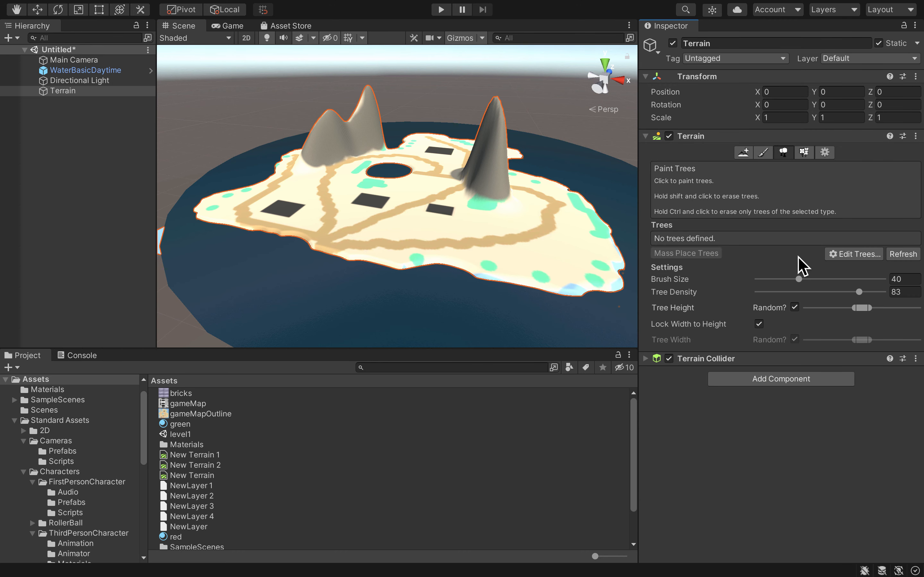
left_click(846, 255)
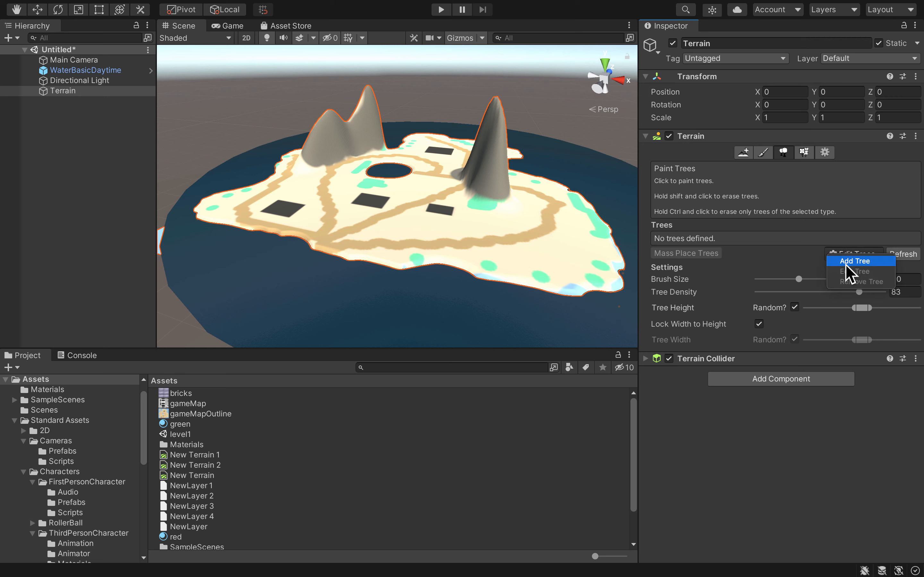
left_click(846, 266)
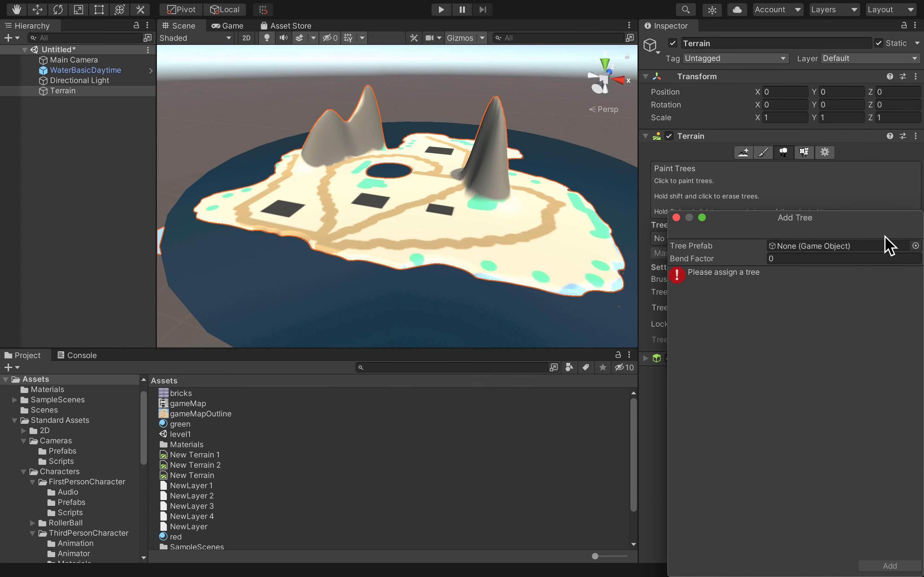
left_click(916, 247)
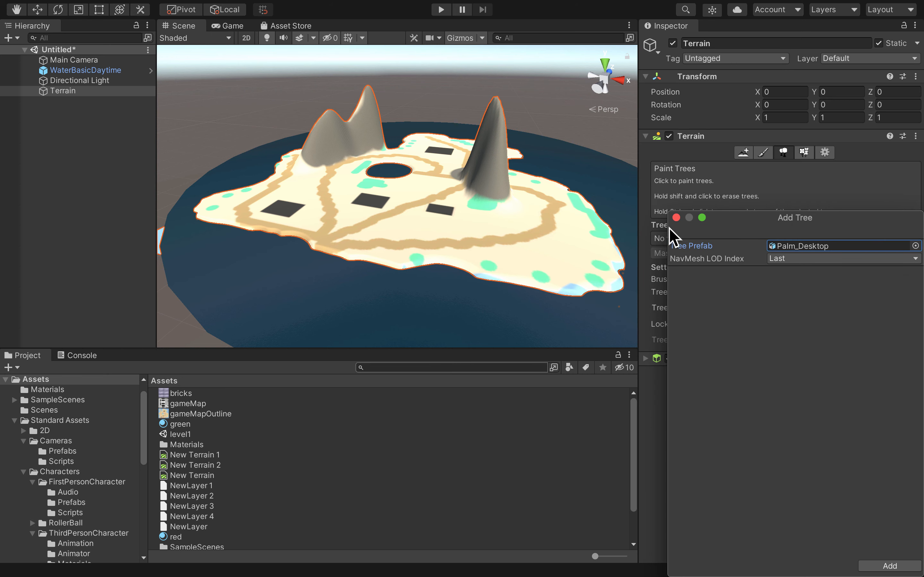
left_click_drag(732, 223, 726, 220)
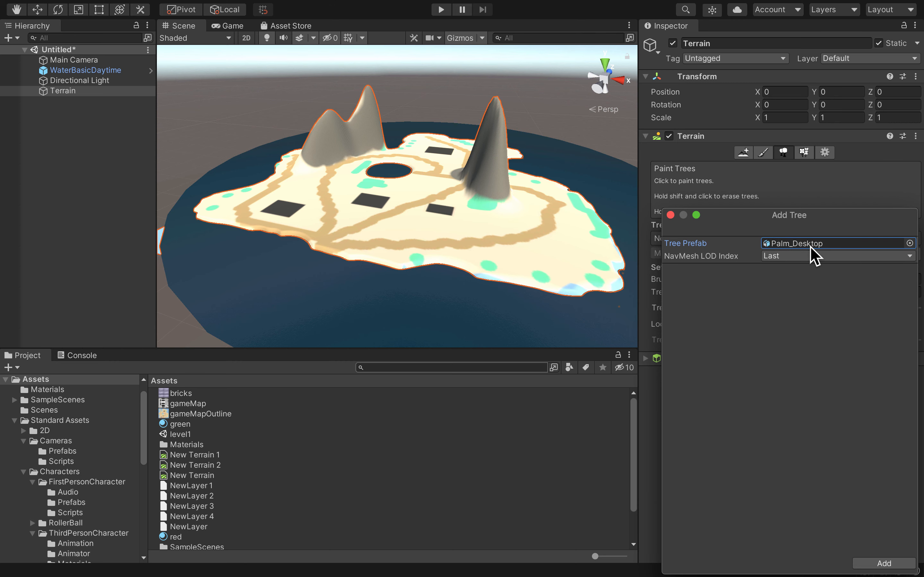
left_click(884, 563)
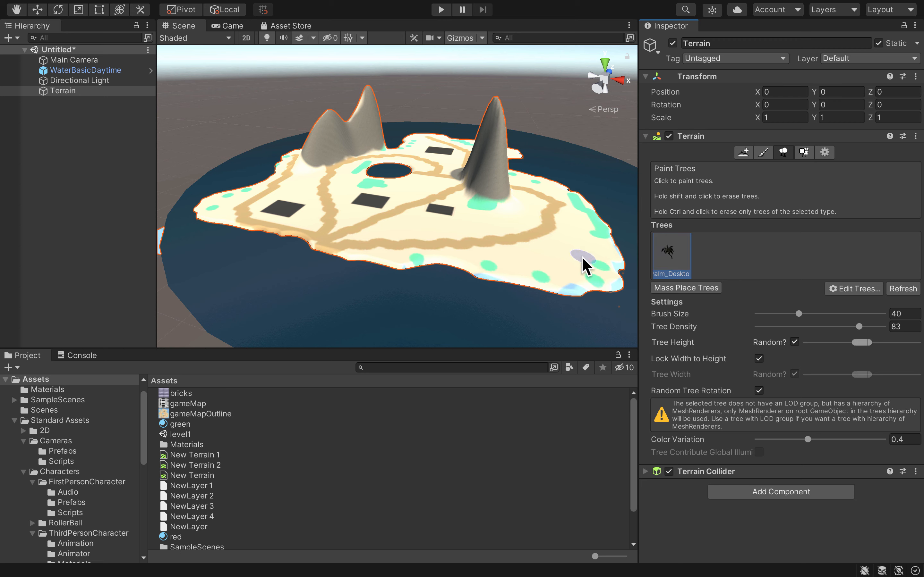
left_click(552, 258)
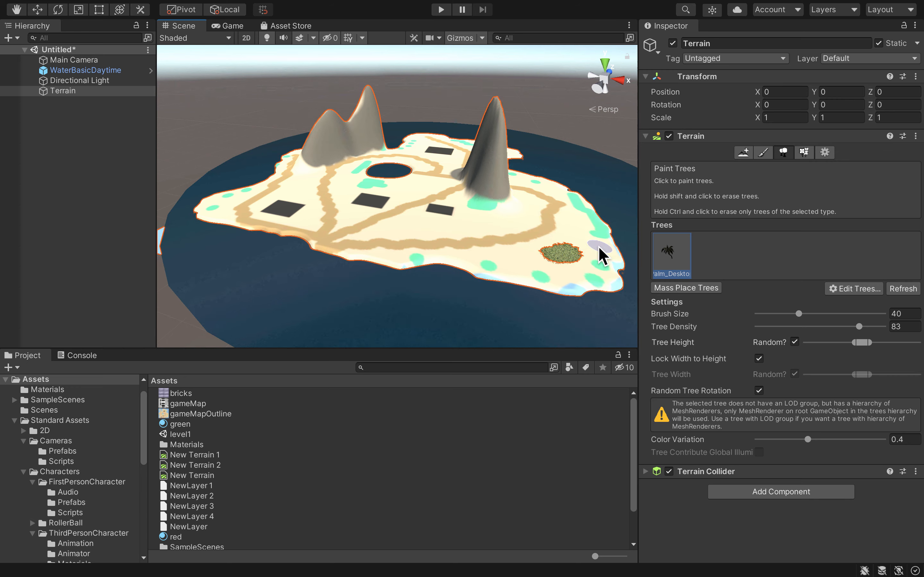
scroll(598, 246, "down", 2)
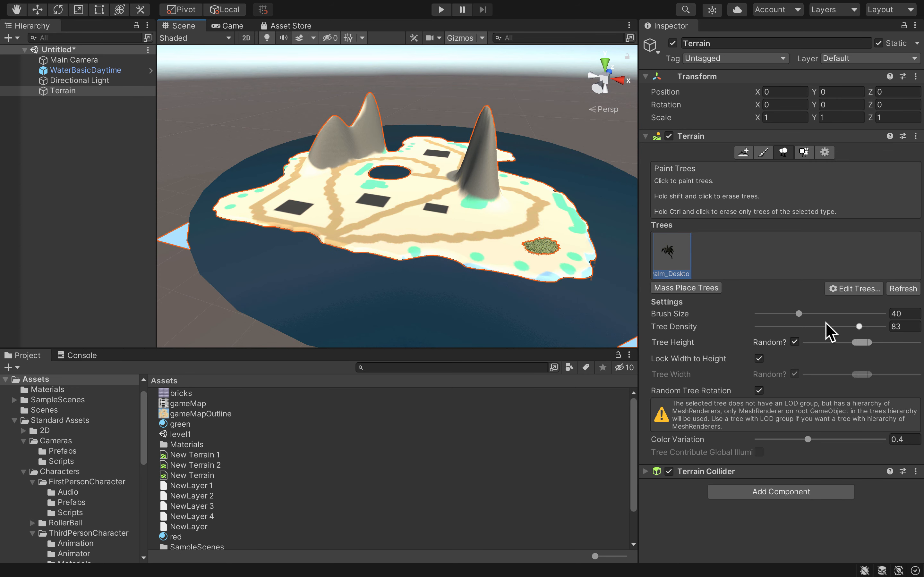
Set the tree density to 26 and the brush size to 29, and paint palms along the straight stretch of the brown path.
left_click_drag(859, 326, 786, 327)
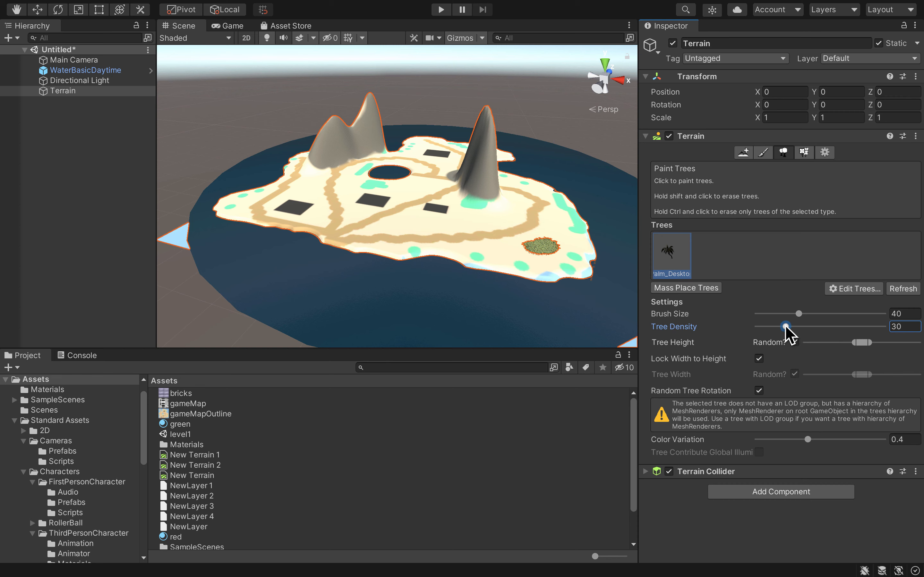
left_click(797, 314)
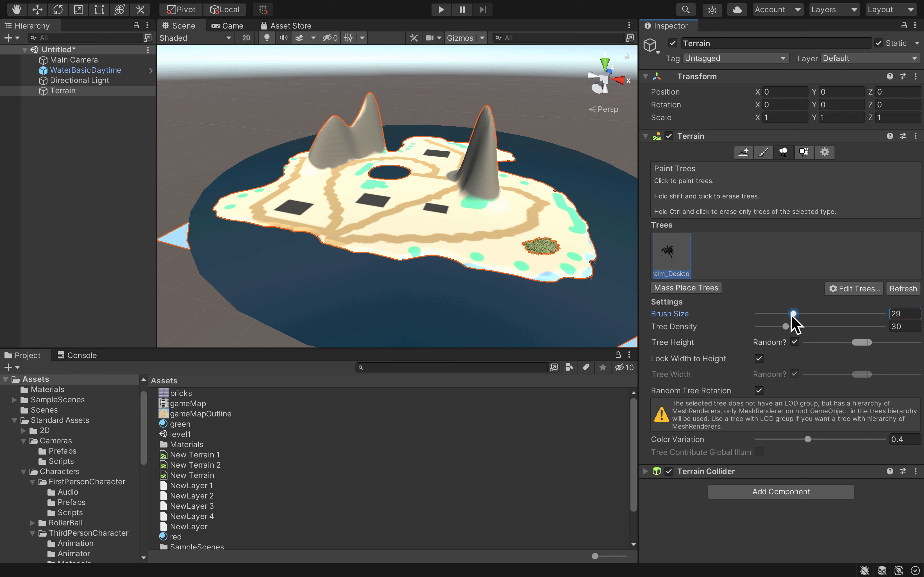
left_click_drag(785, 327, 781, 327)
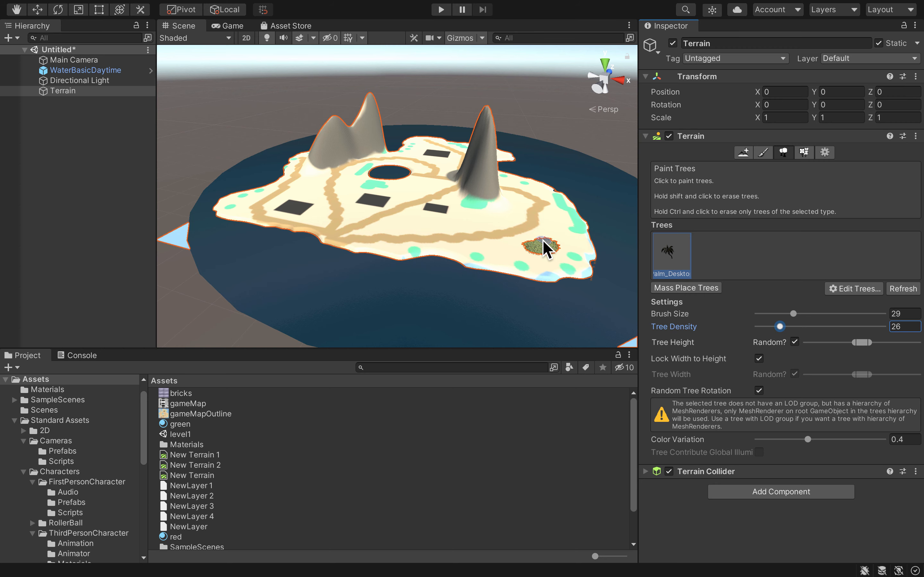
scroll(510, 232, "up", 6)
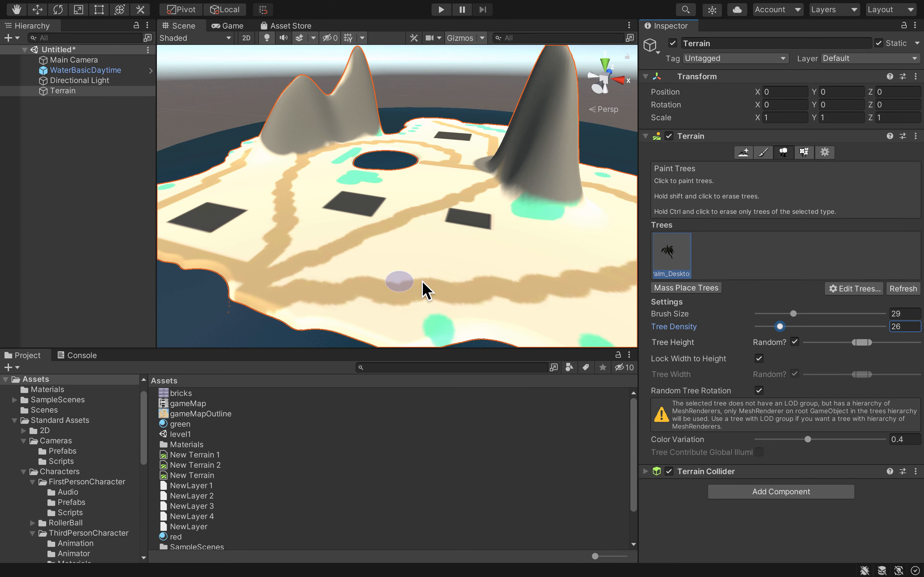
left_click(477, 282)
left_click_drag(468, 291, 357, 296)
left_click_drag(512, 291, 548, 290)
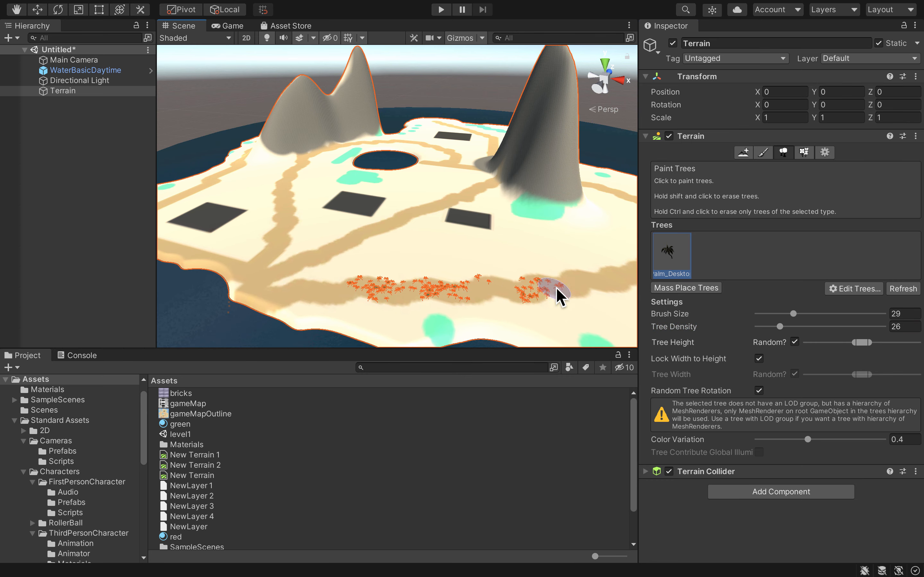
scroll(592, 285, "up", 5)
scroll(592, 285, "down", 5)
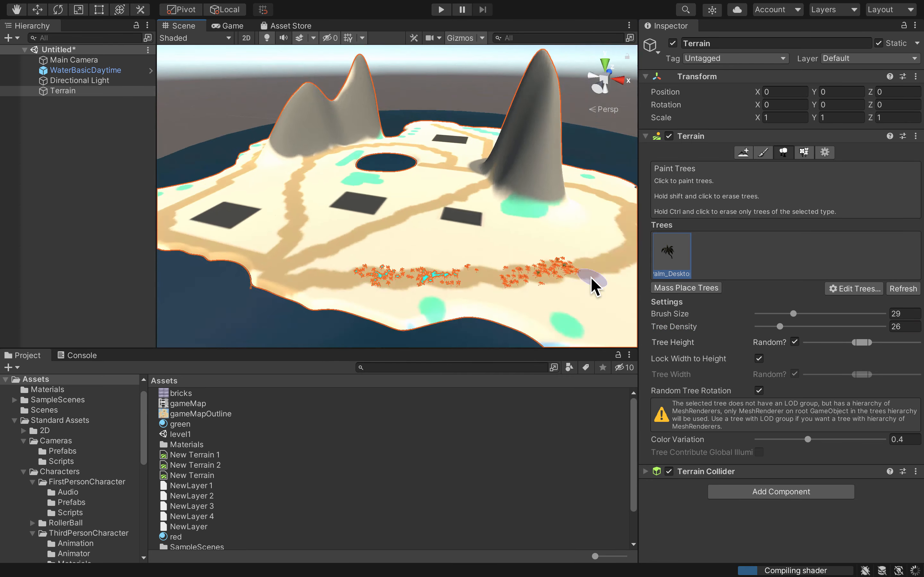
Extend the palm row along the brown path to its bend and erase the middle of the dense palm patch.
scroll(588, 281, "up", 10, "alt")
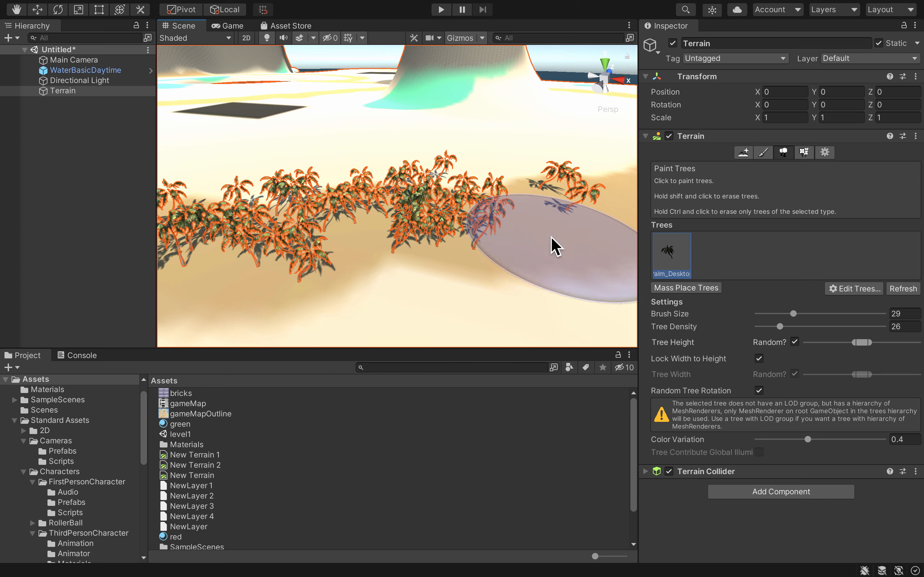
scroll(550, 248, "down", 10)
scroll(477, 194, "down", 2)
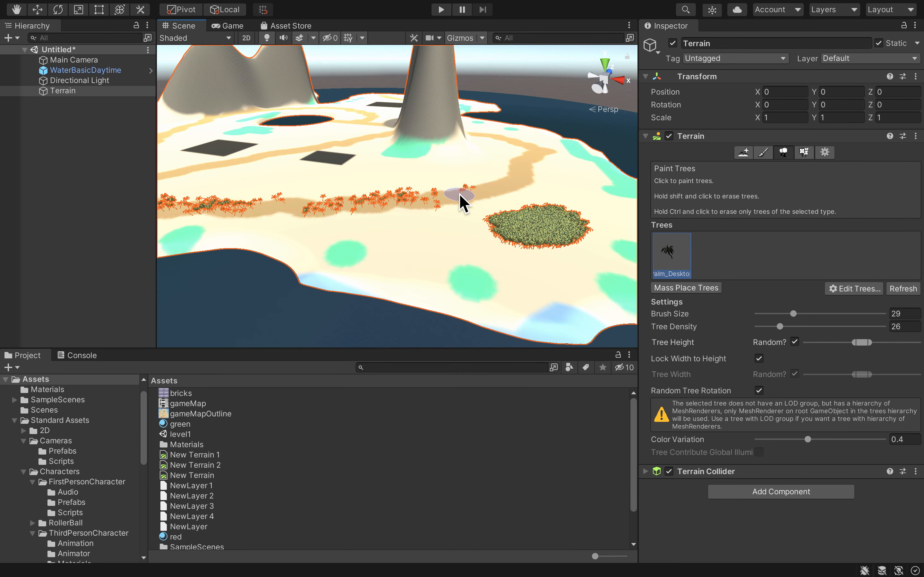
mouse_move(459, 194)
left_mouse_down()
mouse_move(492, 189)
mouse_move(470, 205)
mouse_move(518, 172)
left_mouse_up()
mouse_move(550, 231)
left_mouse_down("shift")
mouse_move(532, 239)
mouse_move(539, 226)
left_mouse_up("shift")
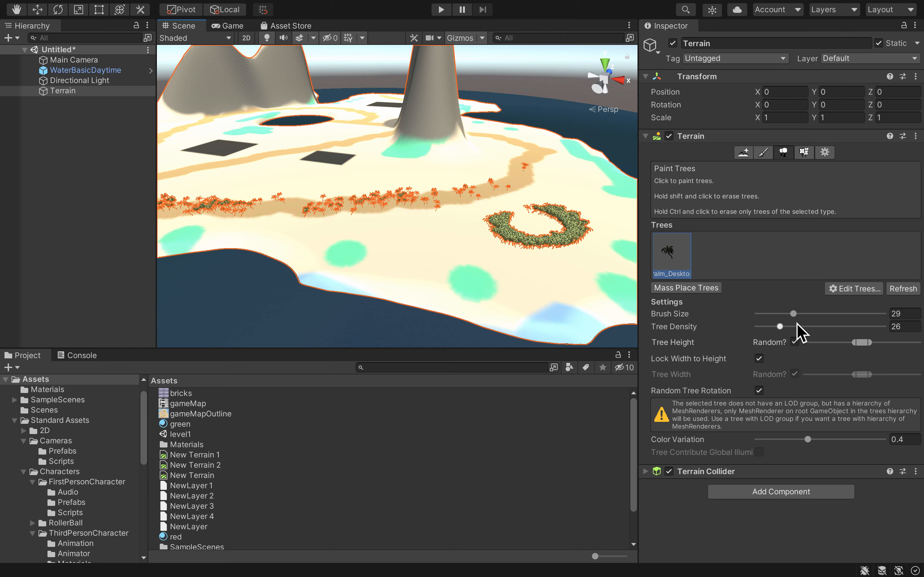
With brush size 77, paint a palm grove between the dark square and the tall peak, and another near the shore at tree density 32.
left_click_drag(794, 313, 811, 313)
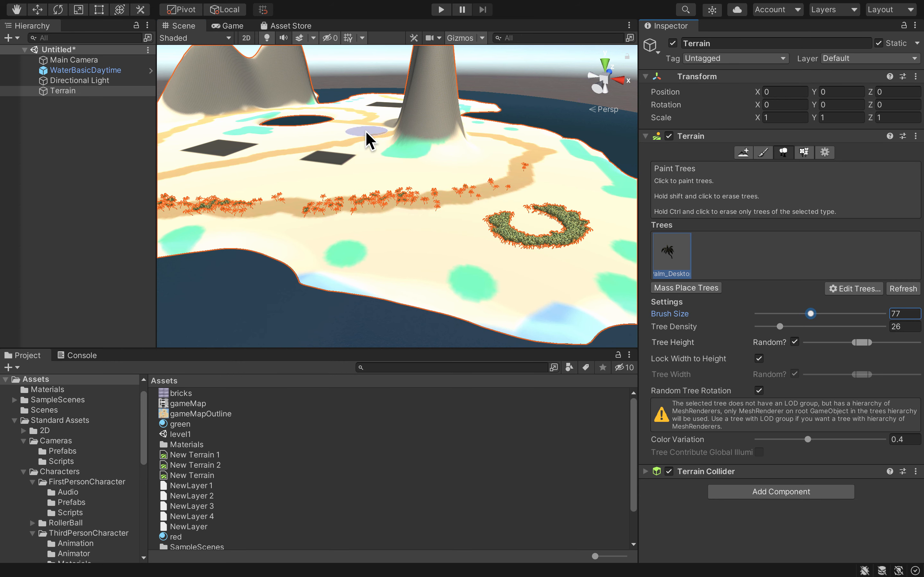
left_click_drag(356, 128, 368, 153)
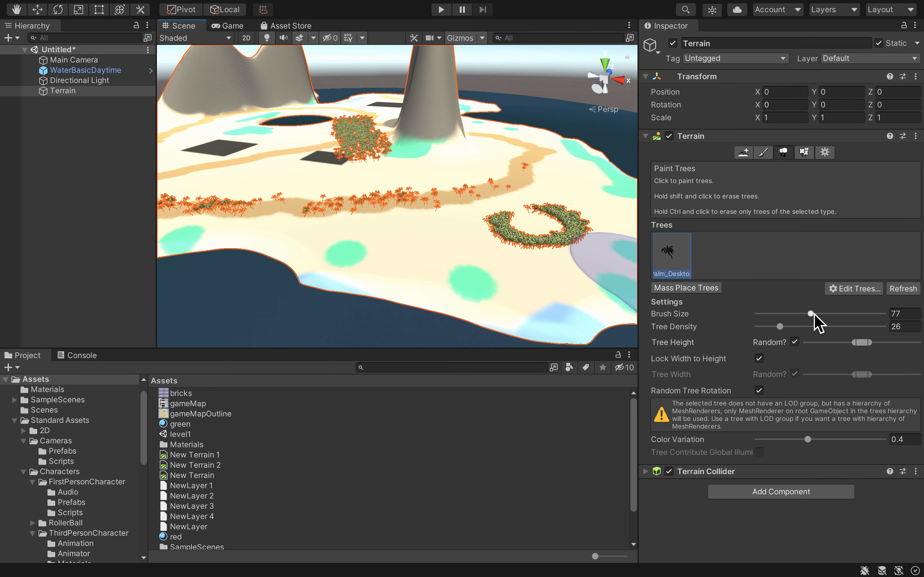
left_click(779, 327)
left_click_drag(781, 328, 787, 327)
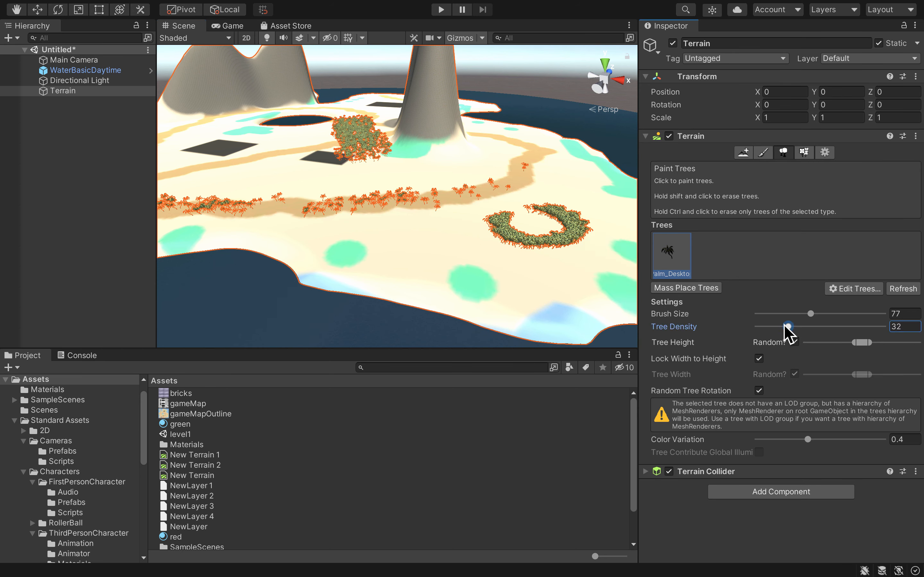
left_click(434, 262)
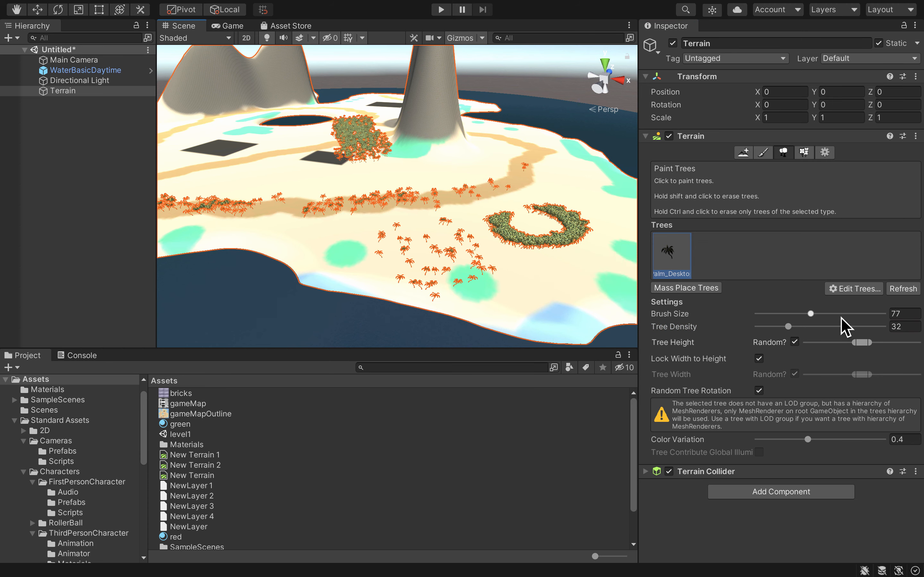
Reduce the tree brush size to 7 and paint a narrow row of palms along the shoreline.
left_click_drag(810, 313, 762, 314)
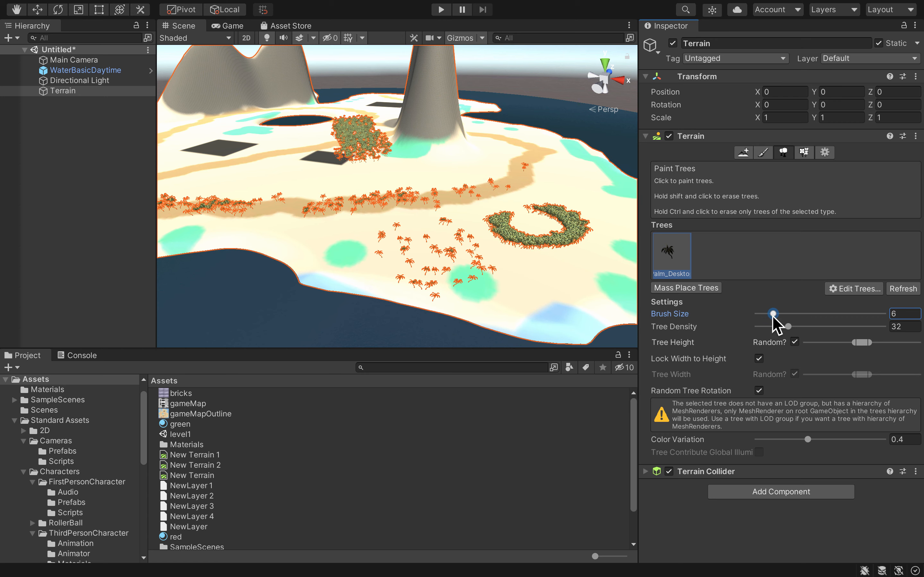
left_click_drag(773, 314, 775, 314)
mouse_move(323, 282)
left_mouse_down()
mouse_move(295, 264)
mouse_move(207, 250)
mouse_move(336, 268)
mouse_move(542, 338)
mouse_move(552, 329)
mouse_move(440, 297)
left_mouse_up()
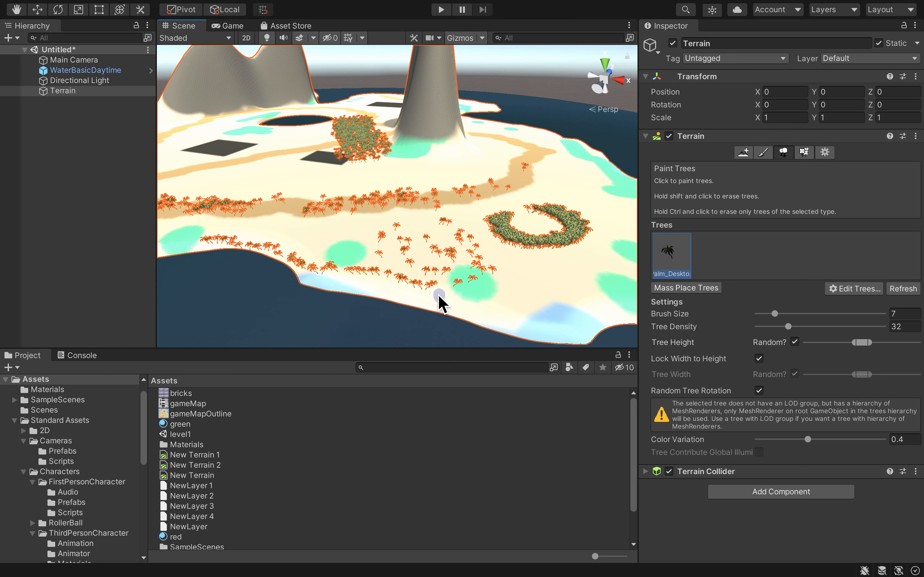